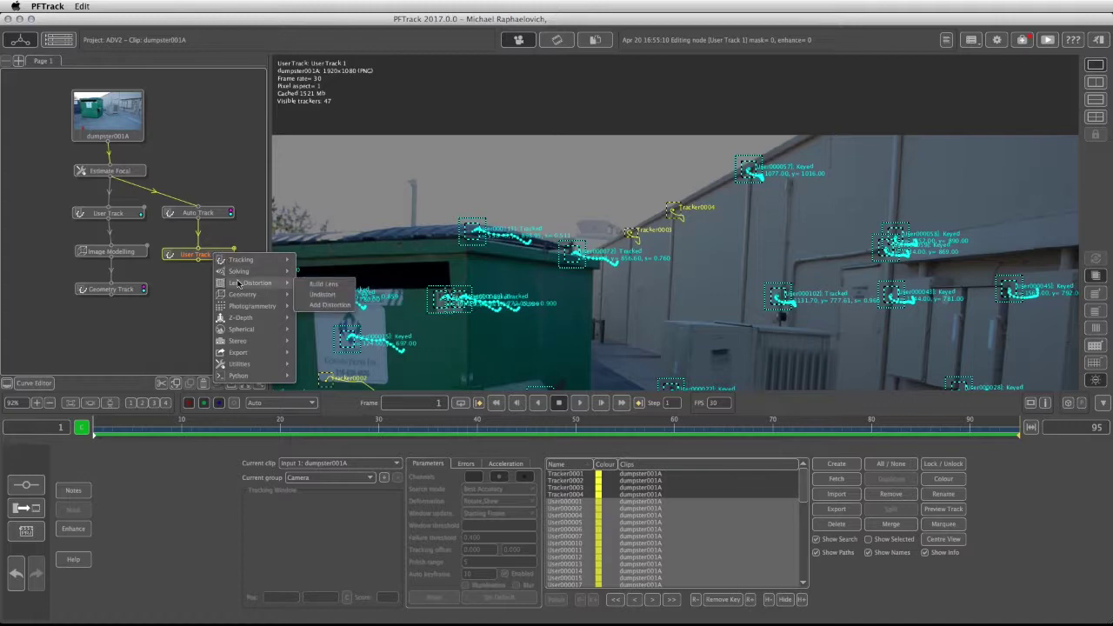
Step: Add an Undistort node below User Track 1 and draw a measurement line along the building's sloping roof edge
{"action": "left_click", "coordinate": [341, 297]}
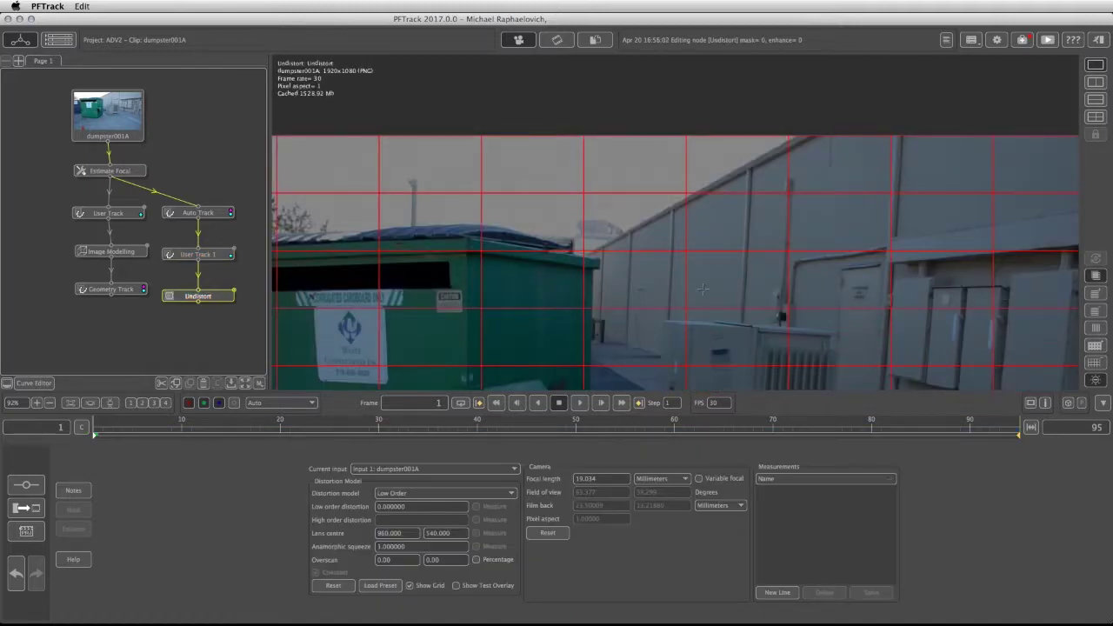
{"action": "left_click", "coordinate": [778, 592]}
{"action": "middle_click_drag", "start_coordinate": [821, 211], "coordinate": [657, 283]}
{"action": "scroll", "coordinate": [500, 99], "scroll_direction": "down", "scroll_amount": 5}
{"action": "scroll", "coordinate": [633, 198], "scroll_direction": "up", "scroll_amount": 6}
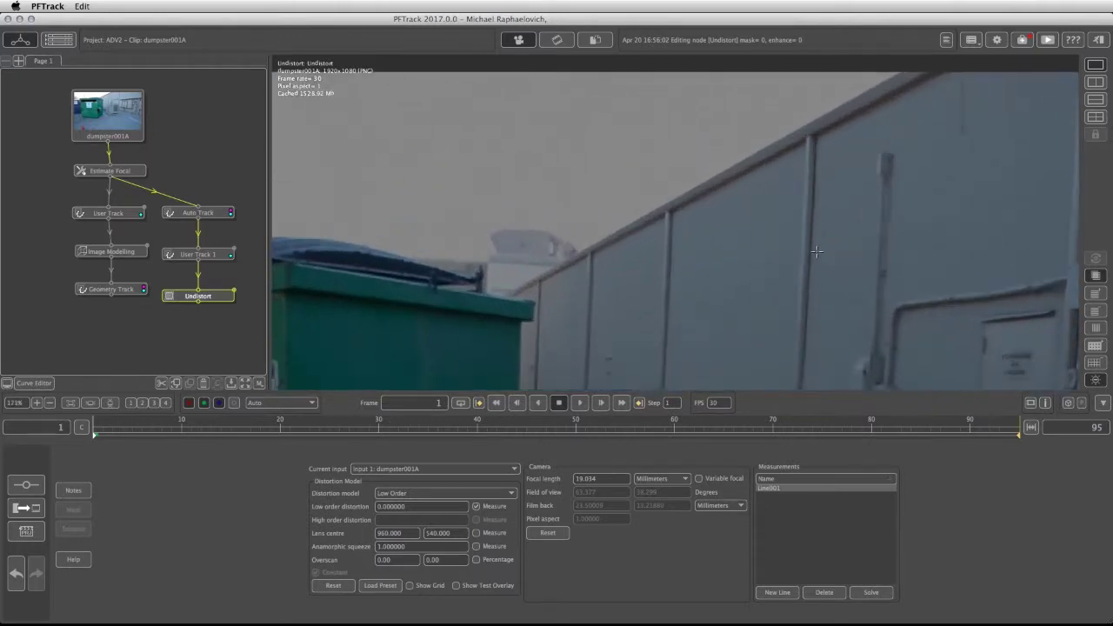
{"action": "scroll", "coordinate": [817, 252], "scroll_direction": "up", "scroll_amount": 1}
{"action": "middle_click_drag", "start_coordinate": [835, 87], "coordinate": [846, 139]}
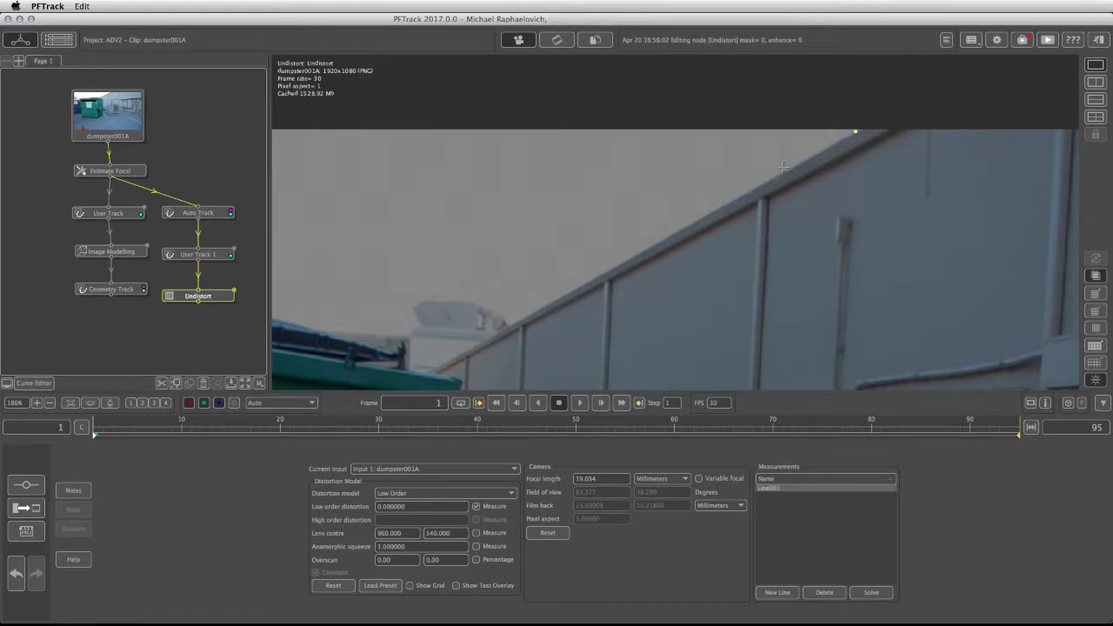
{"action": "left_click", "coordinate": [434, 369]}
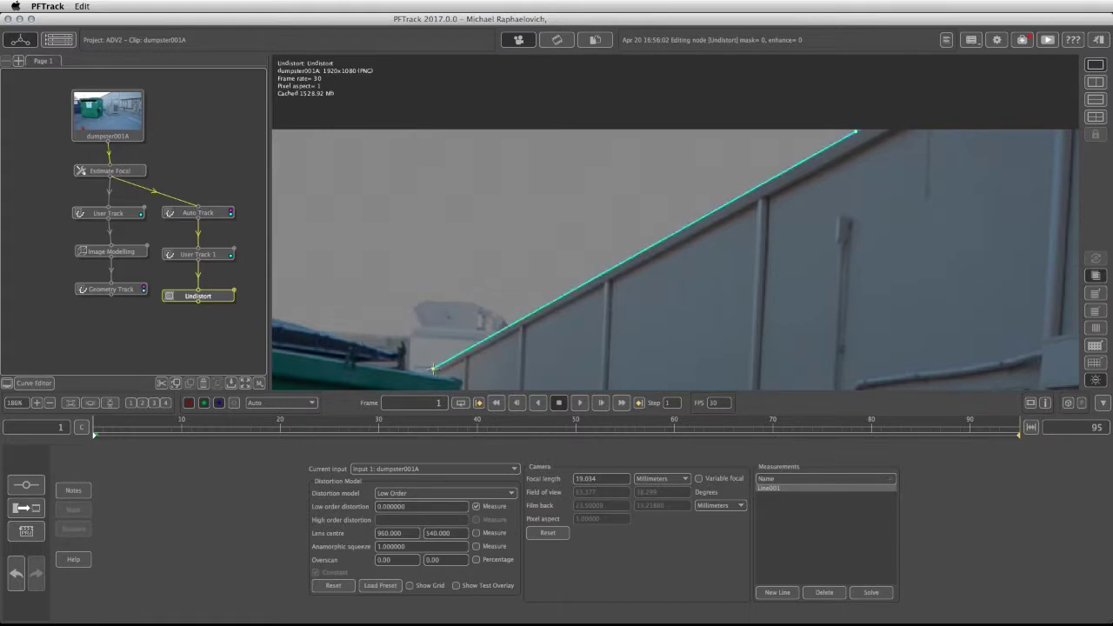
Step: Bend the middle of the roof-edge line so that it follows the edge's slight curvature
{"action": "scroll", "coordinate": [587, 312], "scroll_direction": "up", "scroll_amount": 5}
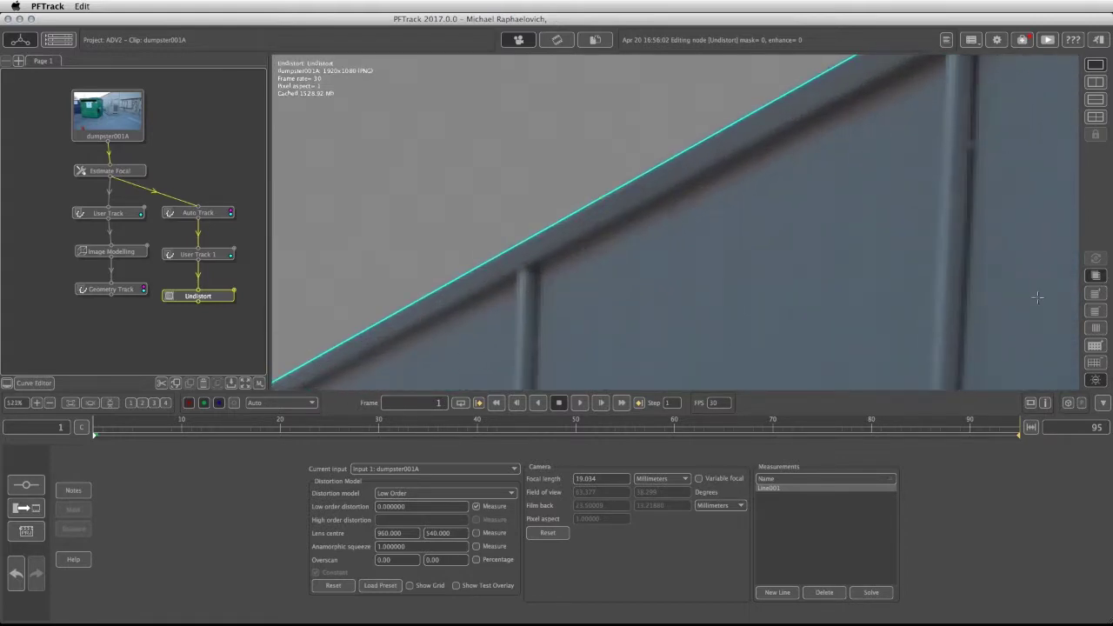
{"action": "left_click", "coordinate": [583, 211]}
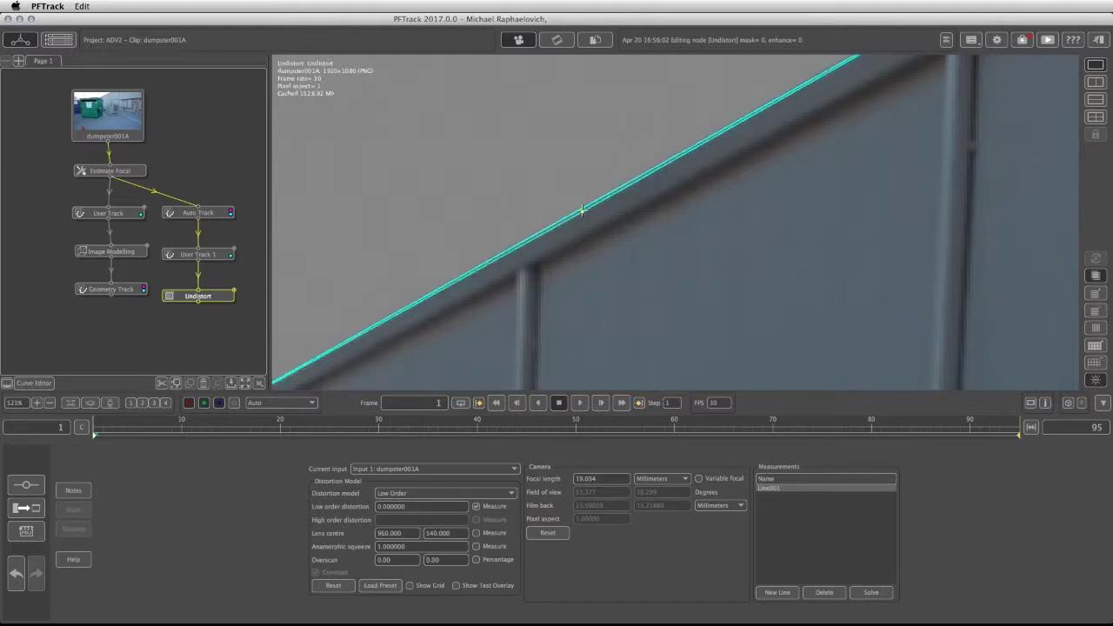
{"action": "scroll", "coordinate": [828, 299], "scroll_direction": "down", "scroll_amount": 3}
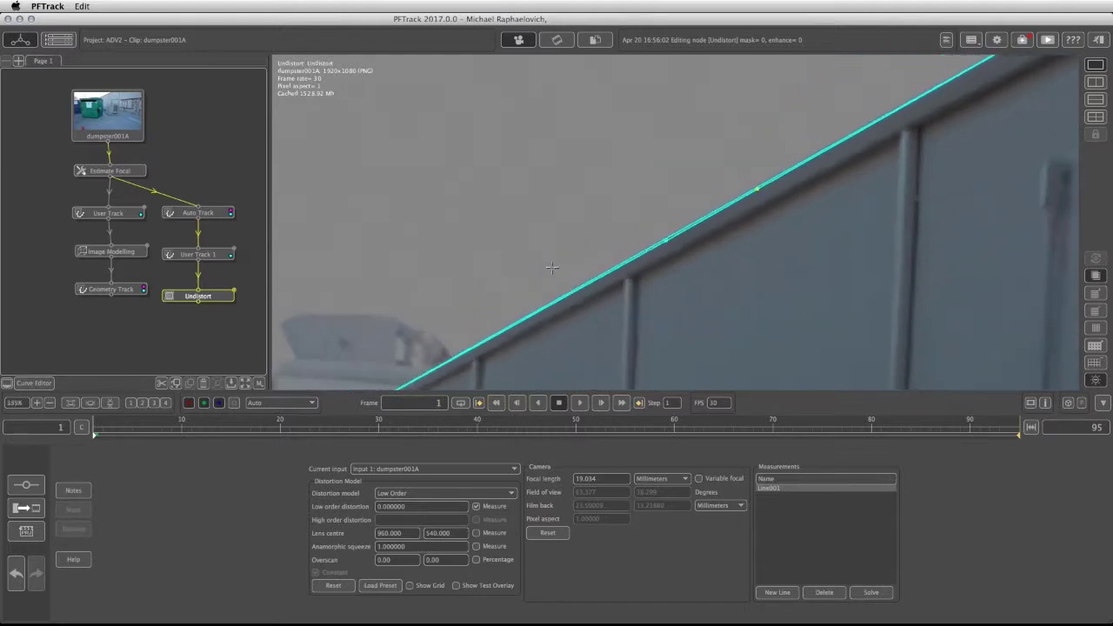
{"action": "scroll", "coordinate": [487, 261], "scroll_direction": "down", "scroll_amount": 3}
{"action": "scroll", "coordinate": [462, 254], "scroll_direction": "down", "scroll_amount": 3}
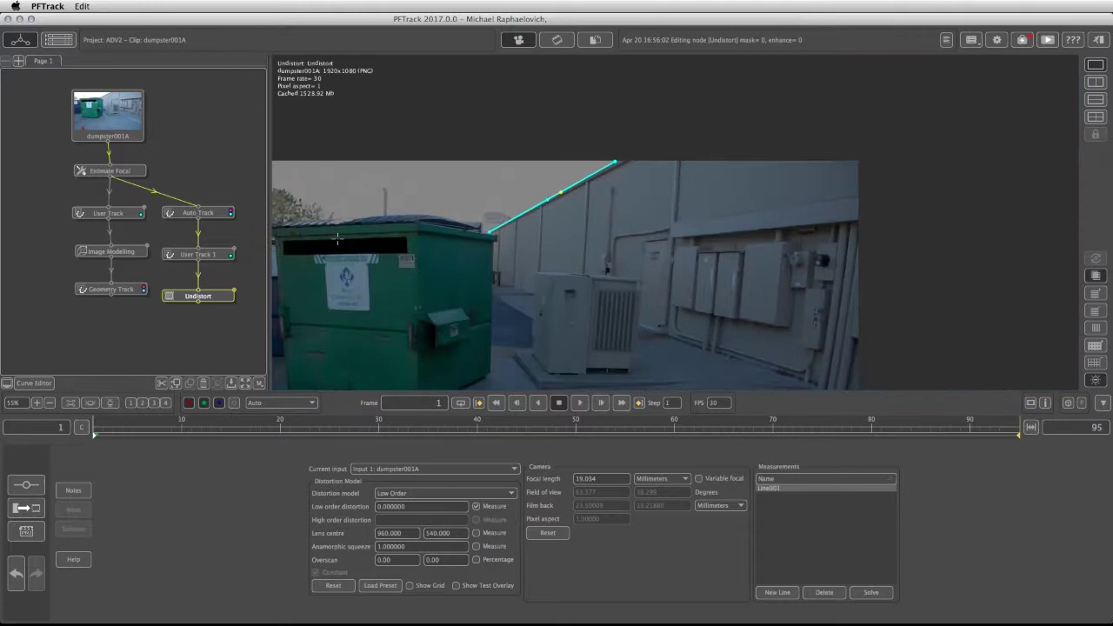
Step: Draw a second measurement line down the vertical pipe beside the electrical boxes and bend its middle to match the pipe
{"action": "scroll", "coordinate": [437, 215], "scroll_direction": "up", "scroll_amount": 5}
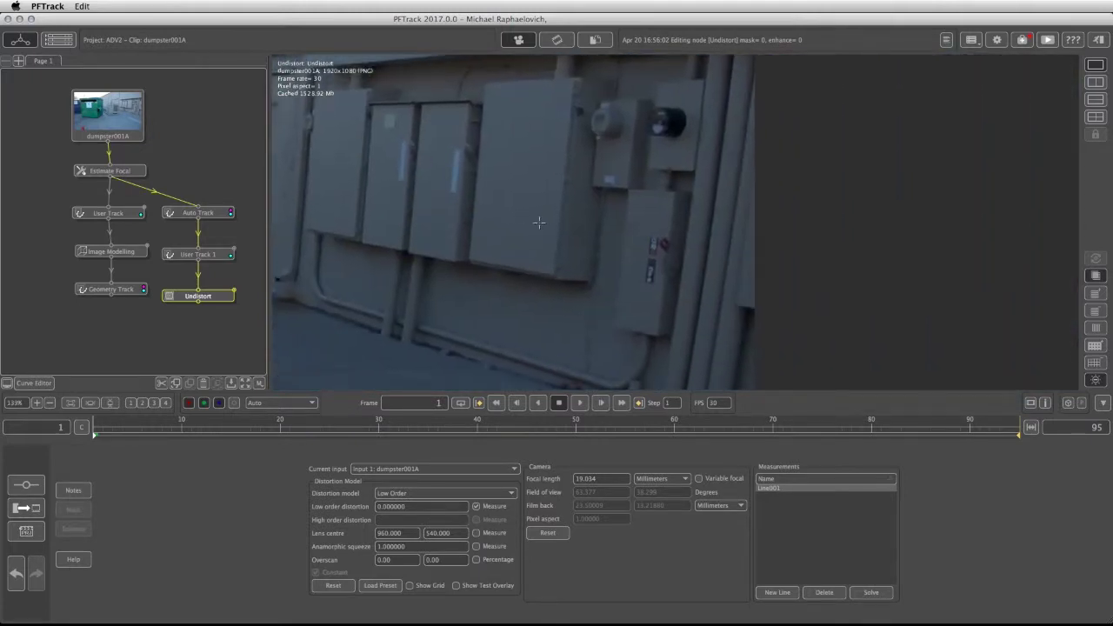
{"action": "scroll", "coordinate": [531, 244], "scroll_direction": "down", "scroll_amount": 3}
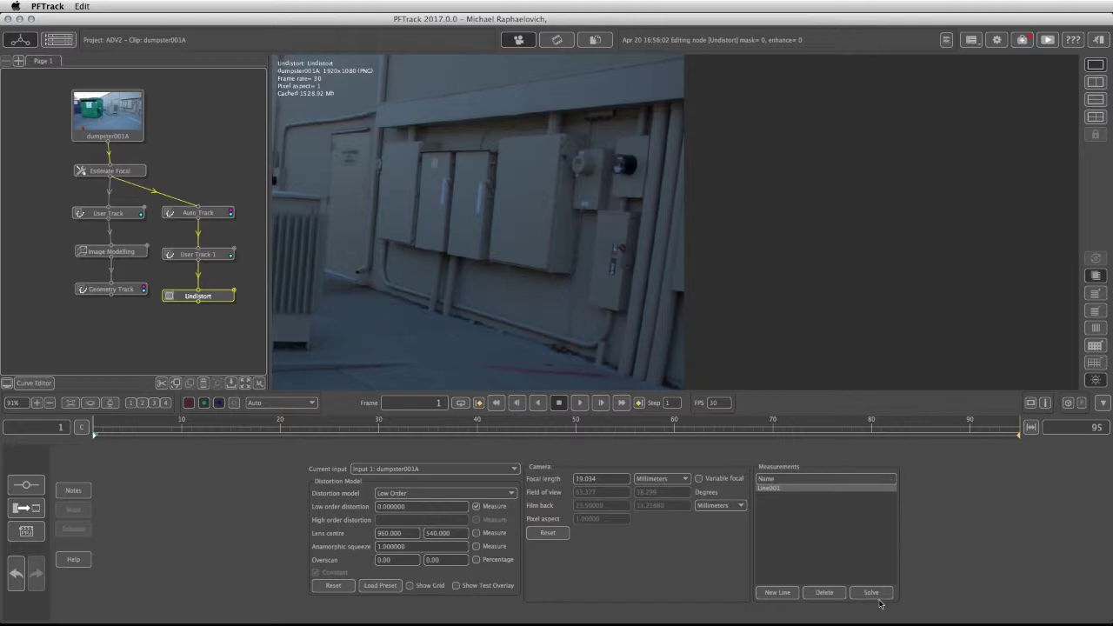
{"action": "left_click", "coordinate": [778, 594]}
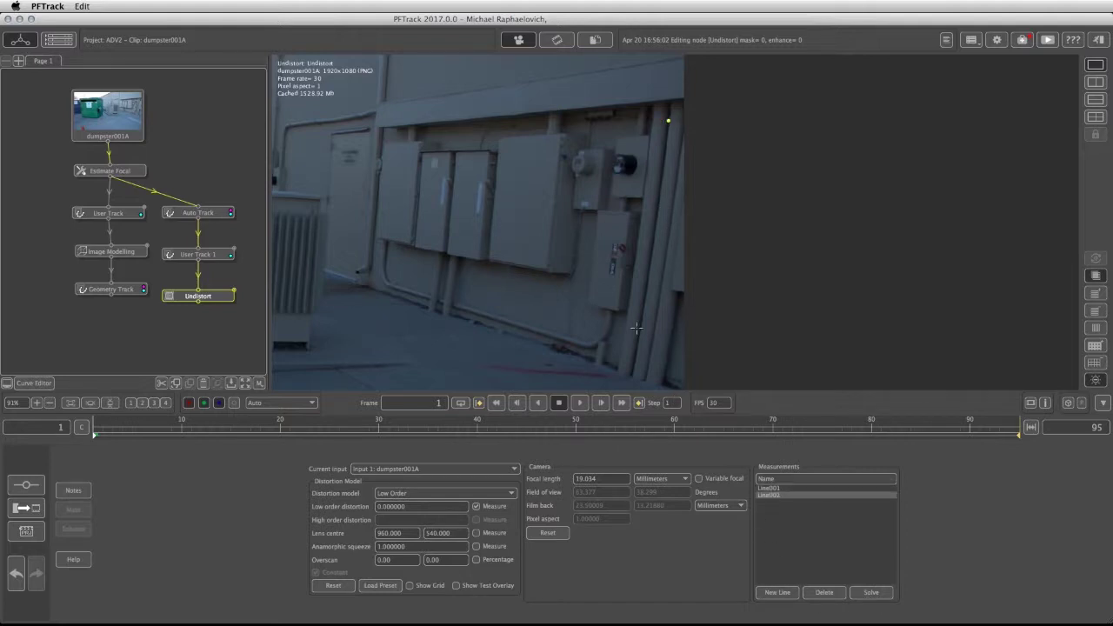
{"action": "left_click", "coordinate": [631, 364]}
{"action": "scroll", "coordinate": [632, 363], "scroll_direction": "up", "scroll_amount": 5}
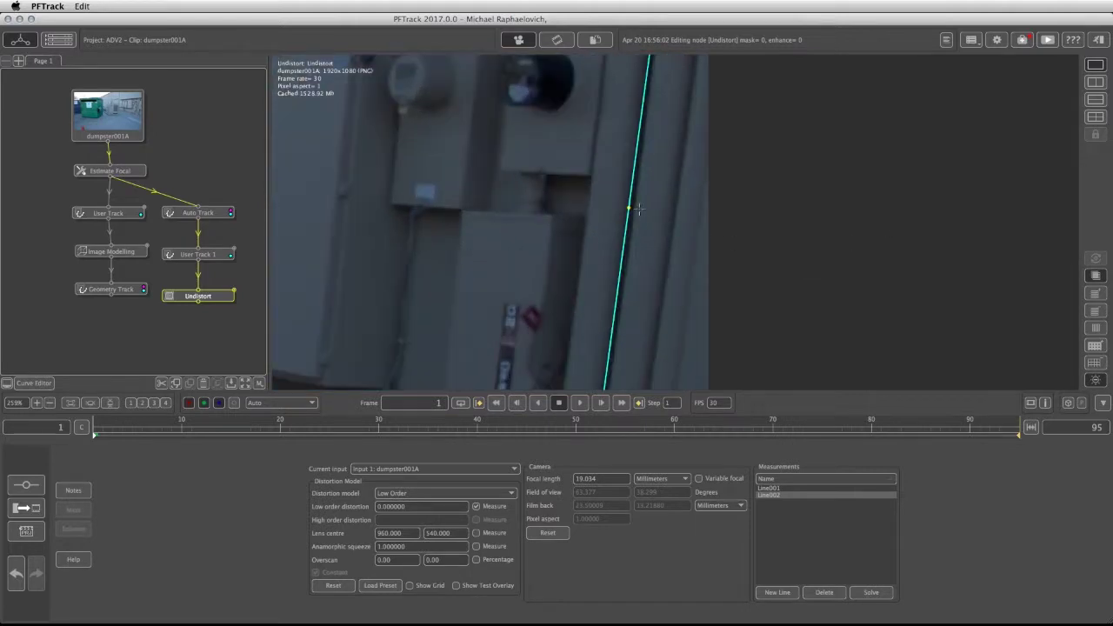
{"action": "left_click_drag", "start_coordinate": [628, 209], "coordinate": [633, 212]}
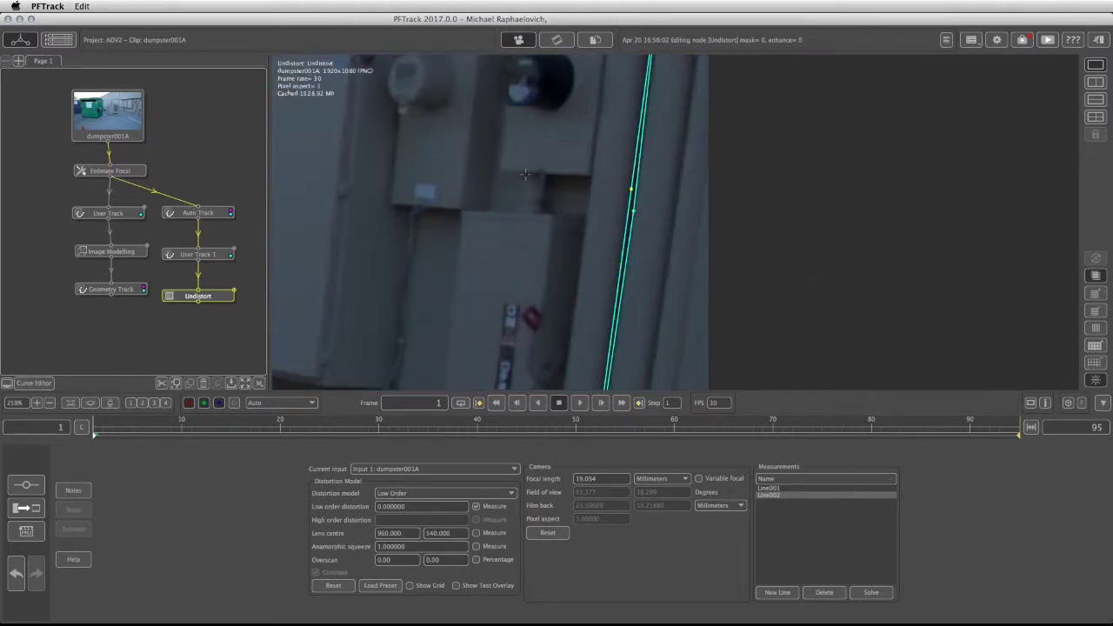
Step: Solve the lens distortion from the two measurement lines and turn off the dimming of the clip image
{"action": "scroll", "coordinate": [561, 202], "scroll_direction": "down", "scroll_amount": 10}
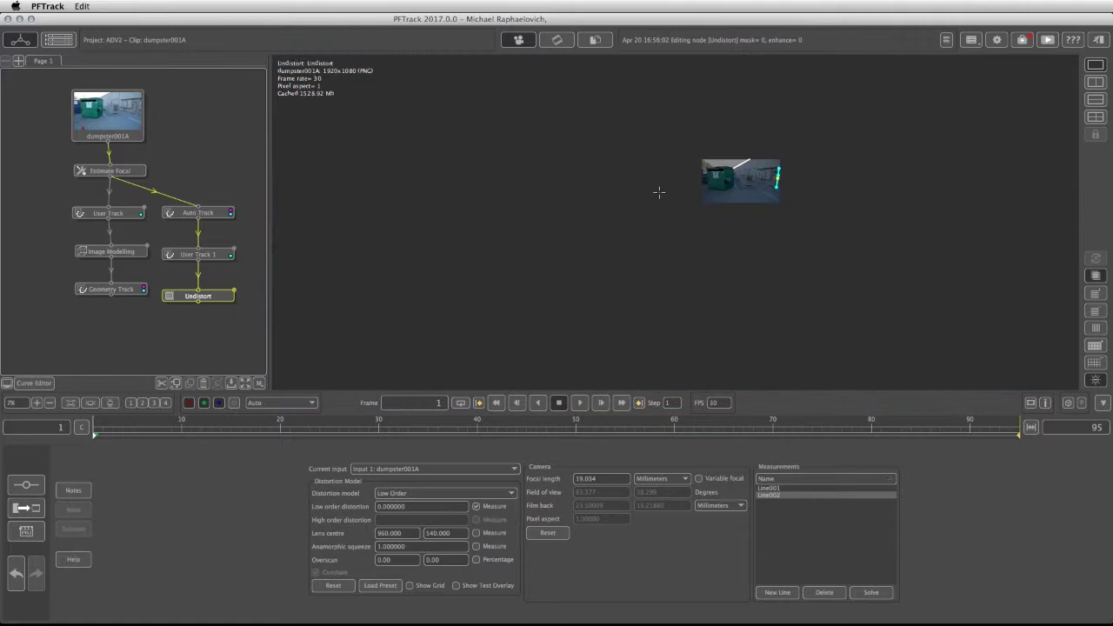
{"action": "scroll", "coordinate": [658, 191], "scroll_direction": "up", "scroll_amount": 6}
{"action": "scroll", "coordinate": [715, 188], "scroll_direction": "down", "scroll_amount": 2}
{"action": "left_click", "coordinate": [871, 592]}
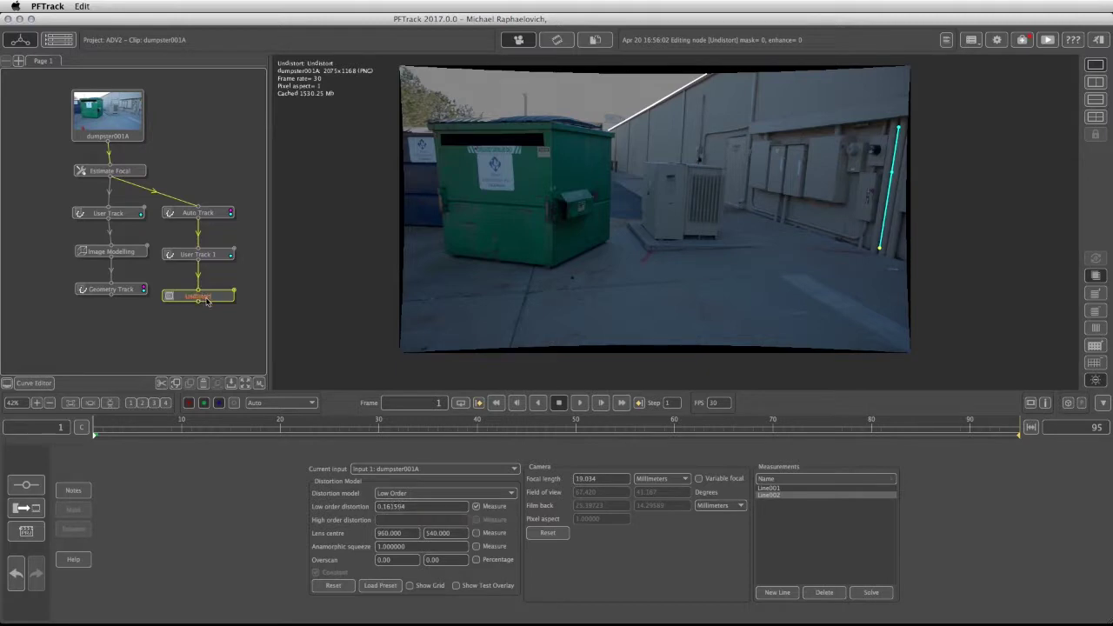
{"action": "left_click", "coordinate": [1098, 383]}
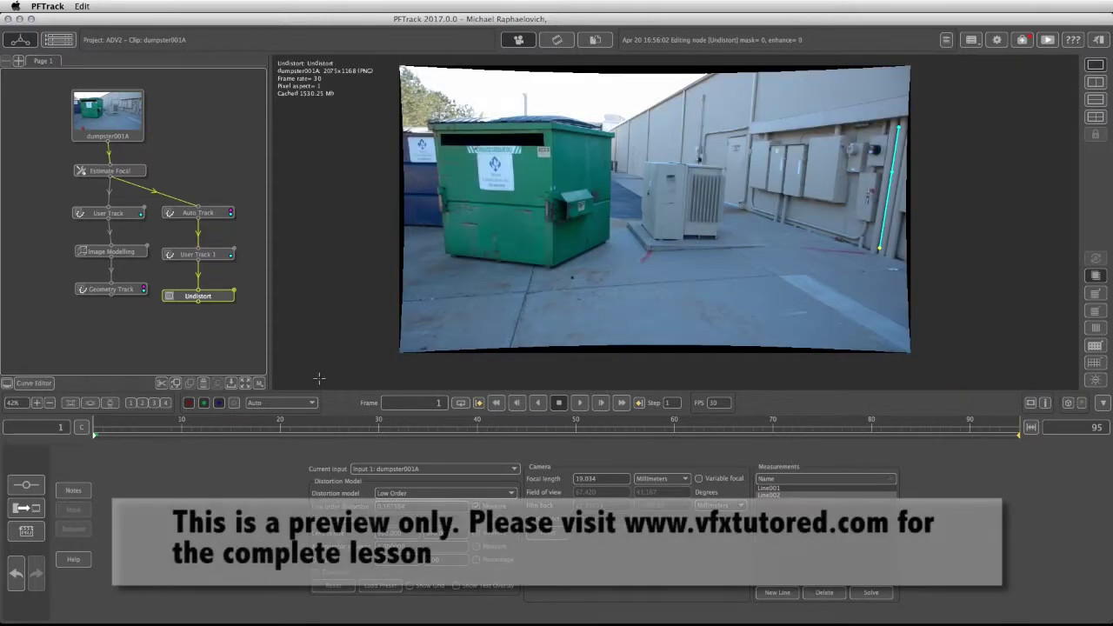
Step: Add a Camera Solver node below the Undistort node
{"action": "right_click", "coordinate": [223, 301]}
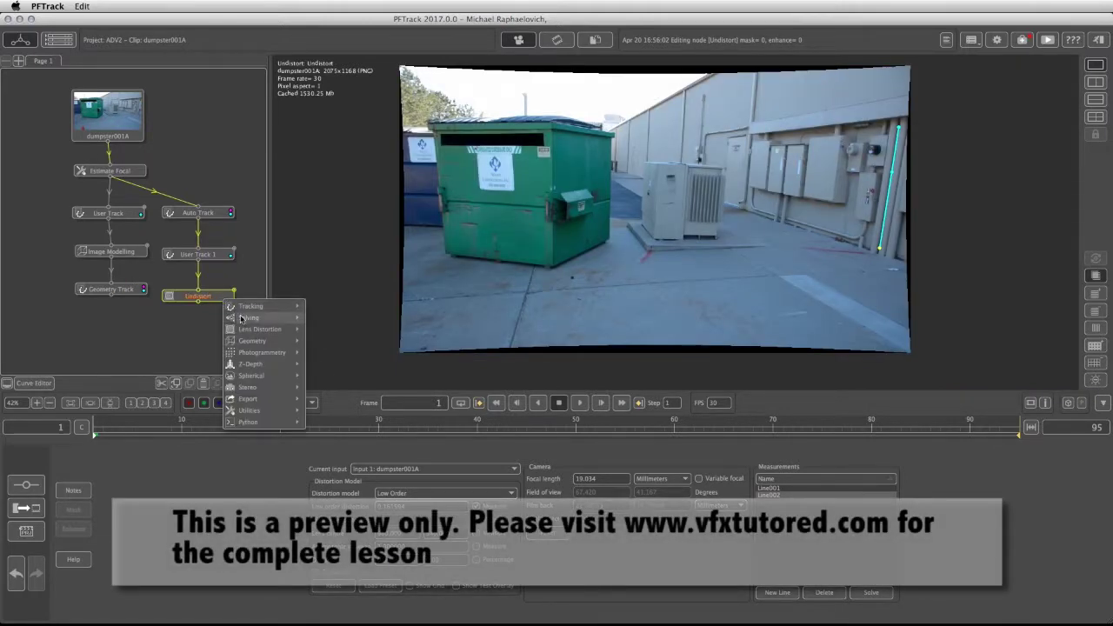
{"action": "mouse_move", "coordinate": [249, 317]}
{"action": "left_click", "coordinate": [338, 319]}
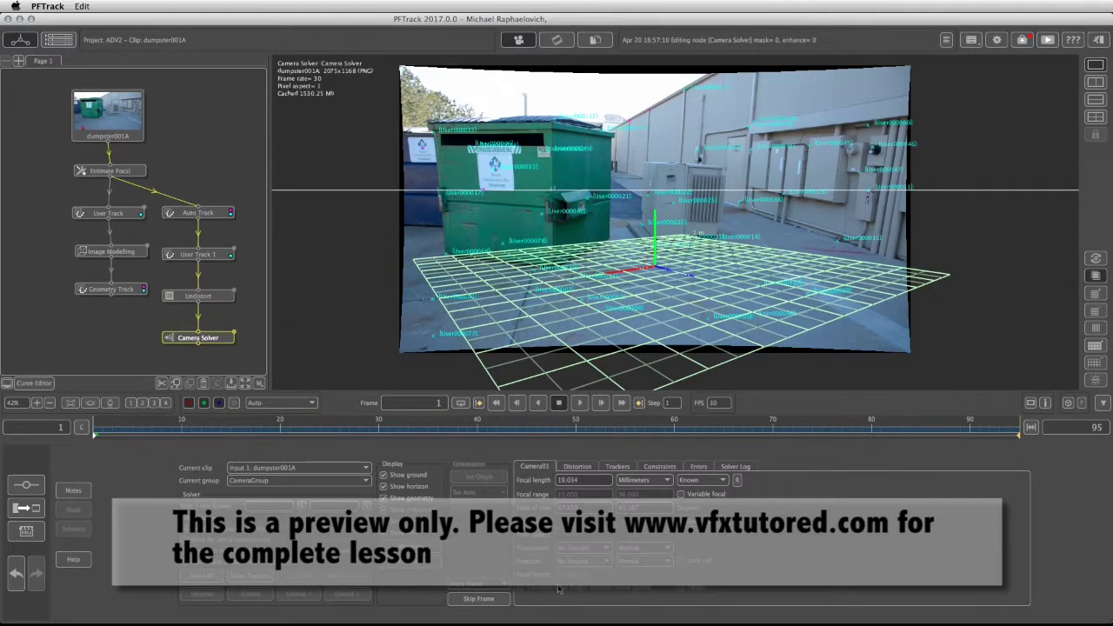
Step: Set both the translation and rotation smoothing of the camera to Med. Smooth
{"action": "left_click", "coordinate": [600, 550]}
{"action": "left_click", "coordinate": [587, 571]}
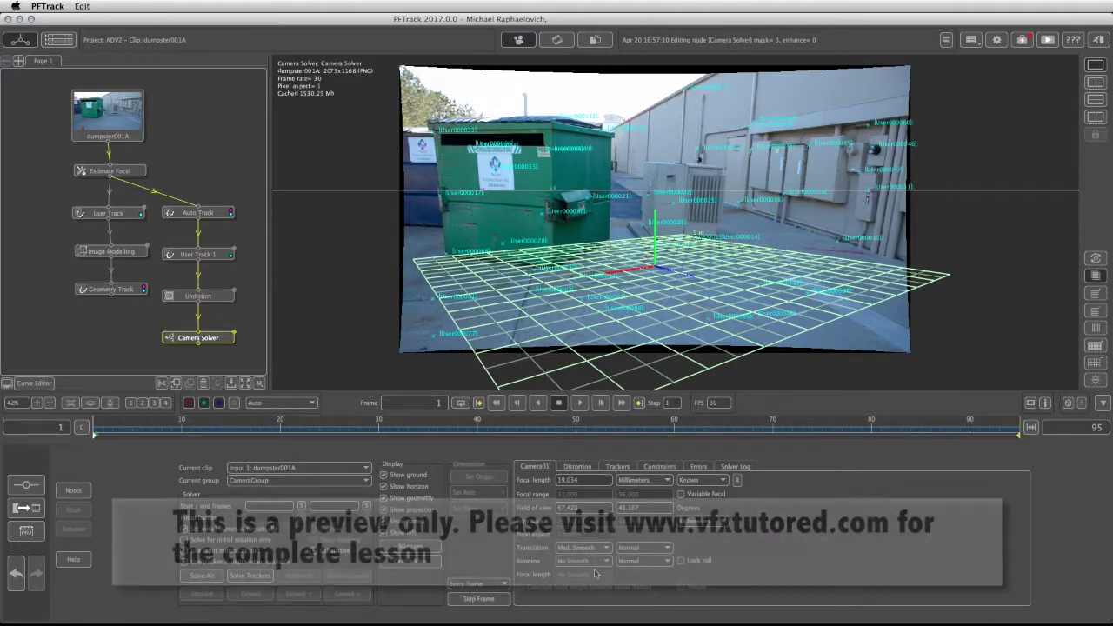
{"action": "left_click", "coordinate": [585, 564]}
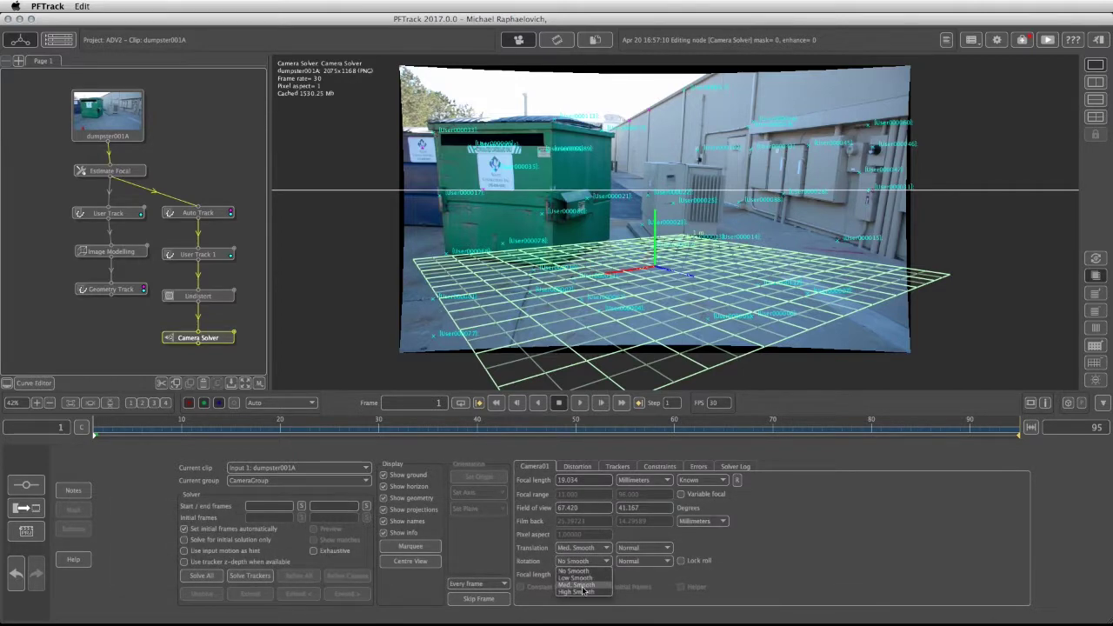
{"action": "left_click", "coordinate": [581, 586]}
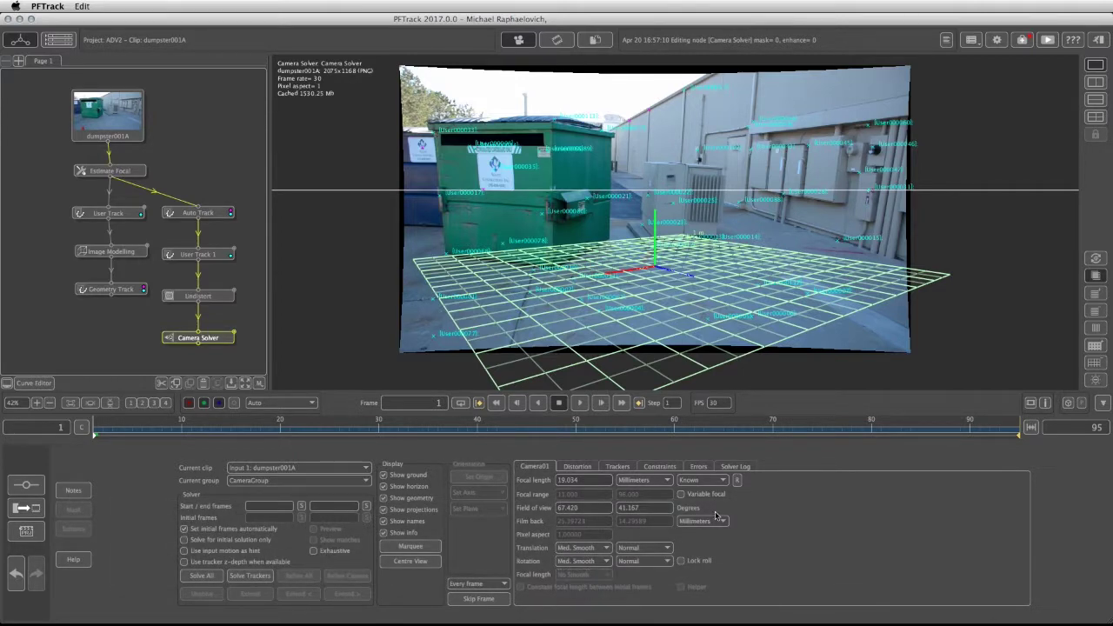
Step: Hide the ground plane display and create a new Plane constraint for the camera solve
{"action": "left_click", "coordinate": [660, 466]}
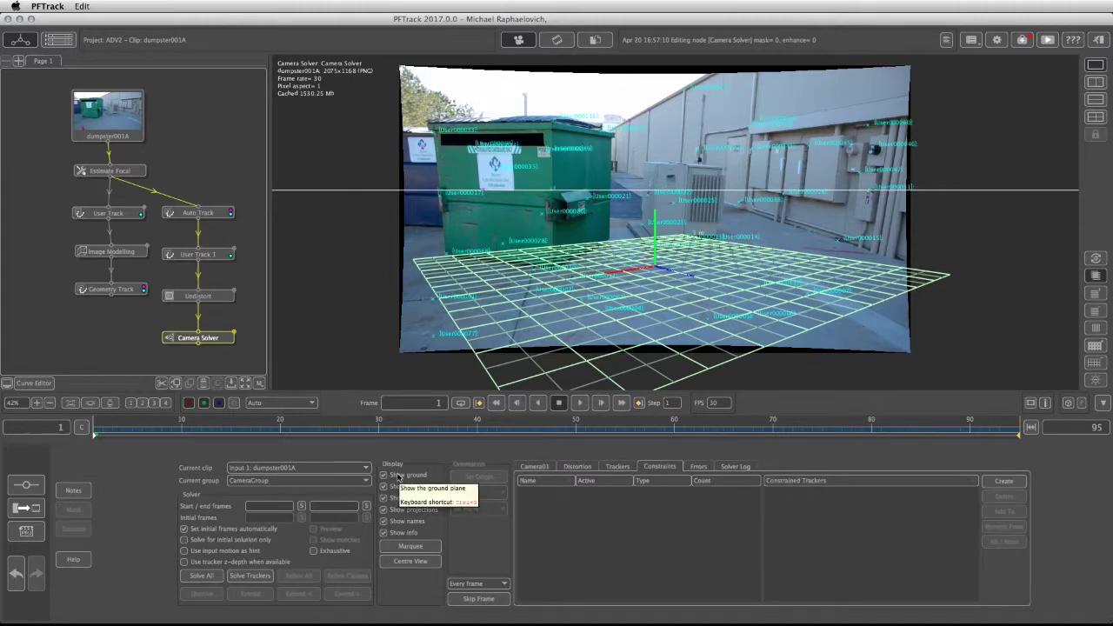
{"action": "left_click", "coordinate": [384, 475]}
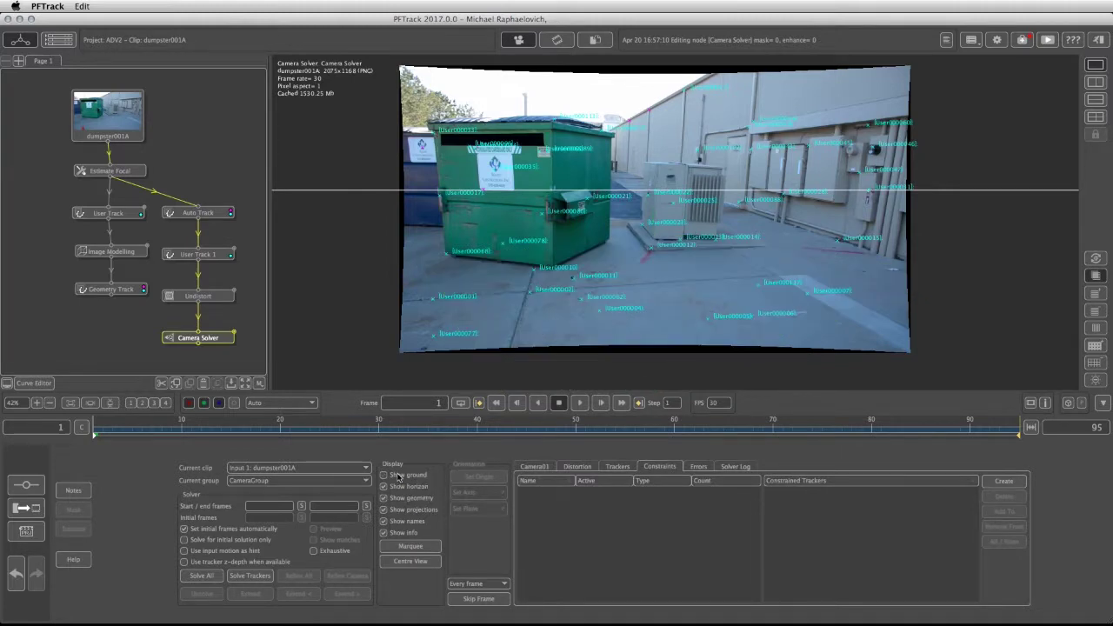
{"action": "left_click", "coordinate": [1002, 482]}
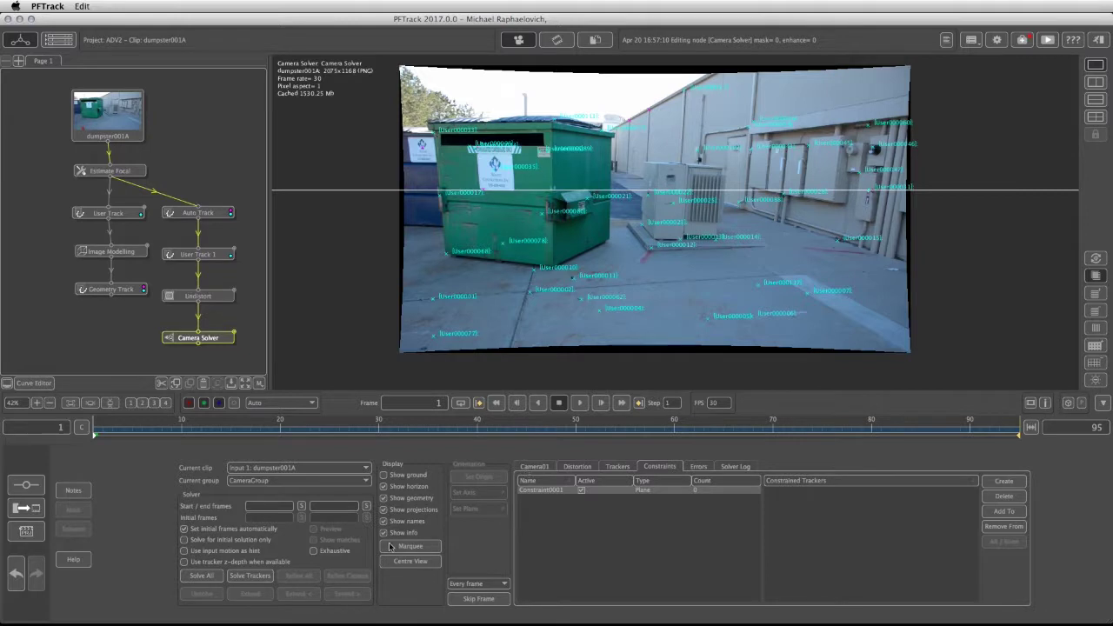
Step: Marquee-select the trackers on the foreground pavement, add them to the plane constraint, and clear the selection
{"action": "left_click", "coordinate": [411, 546]}
{"action": "left_click_drag", "start_coordinate": [430, 275], "coordinate": [866, 383]}
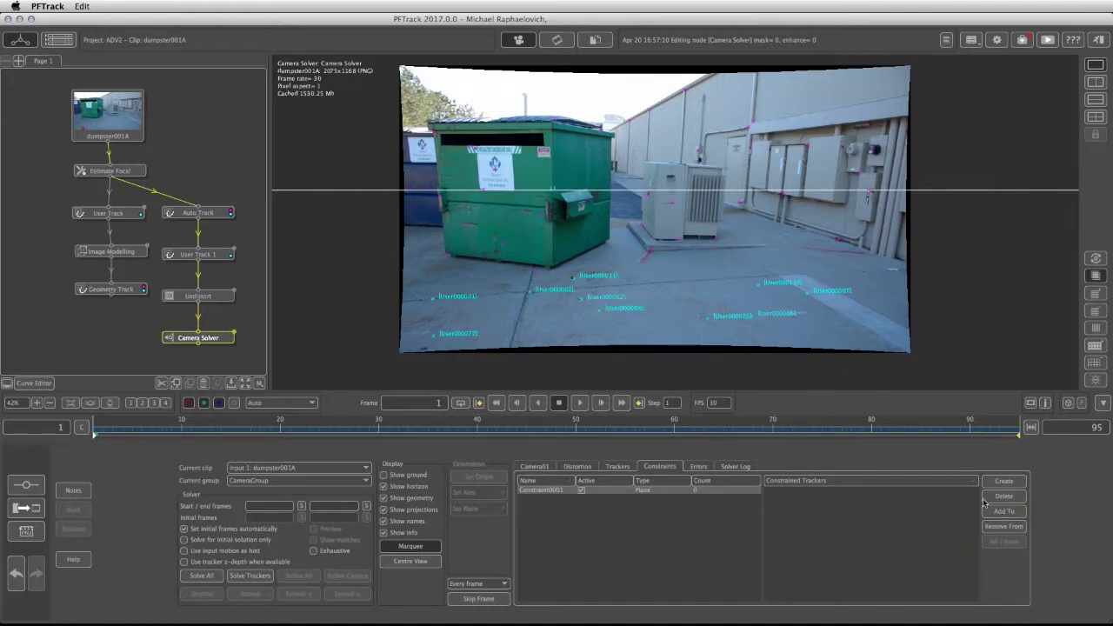
{"action": "left_click", "coordinate": [1000, 511]}
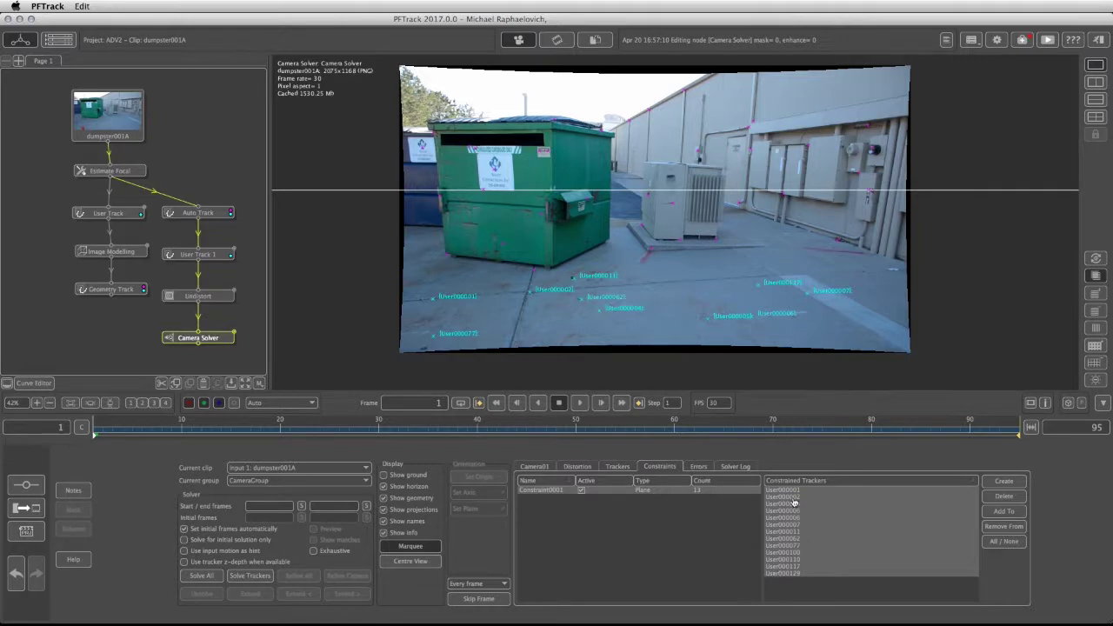
{"action": "left_click", "coordinate": [793, 600]}
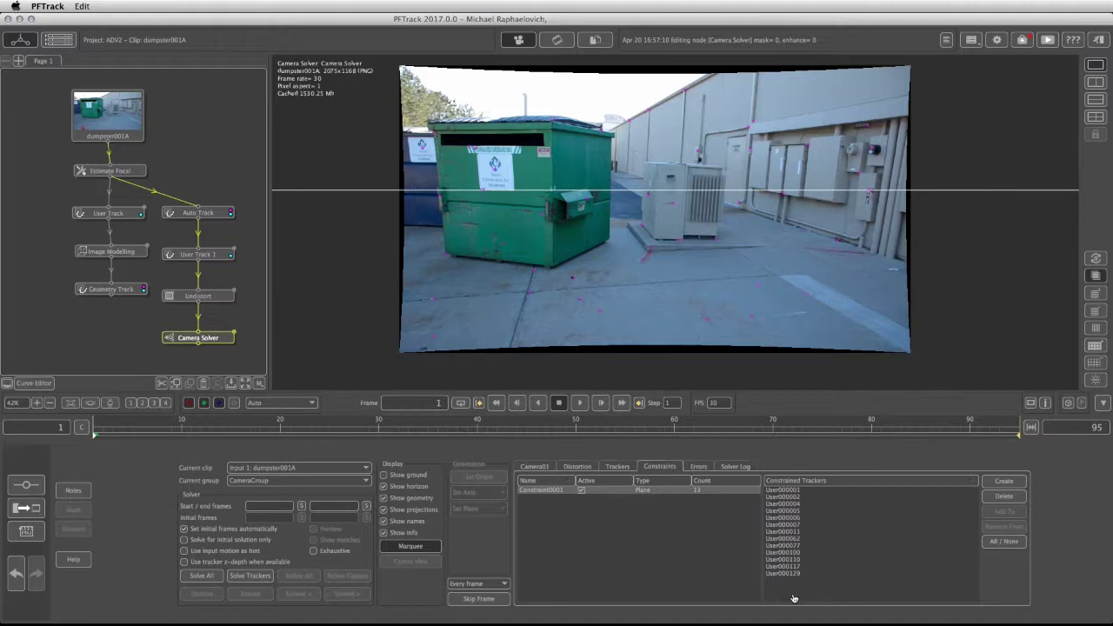
Step: Run Solve All for the camera and trackers and check the solved points closely against the footage
{"action": "left_click", "coordinate": [541, 467]}
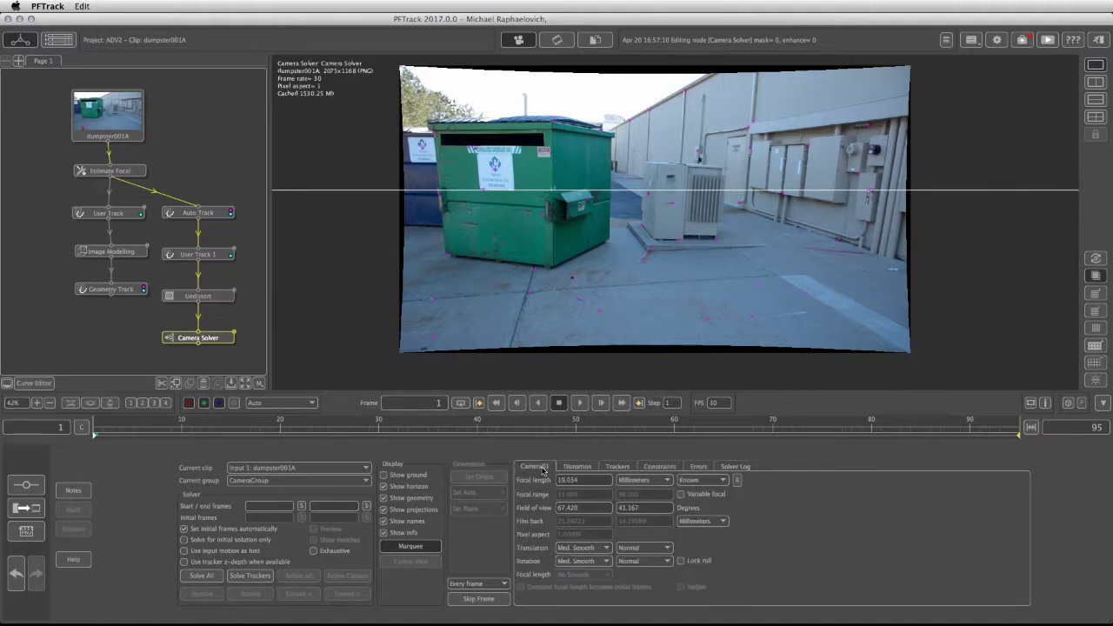
{"action": "left_click", "coordinate": [193, 576]}
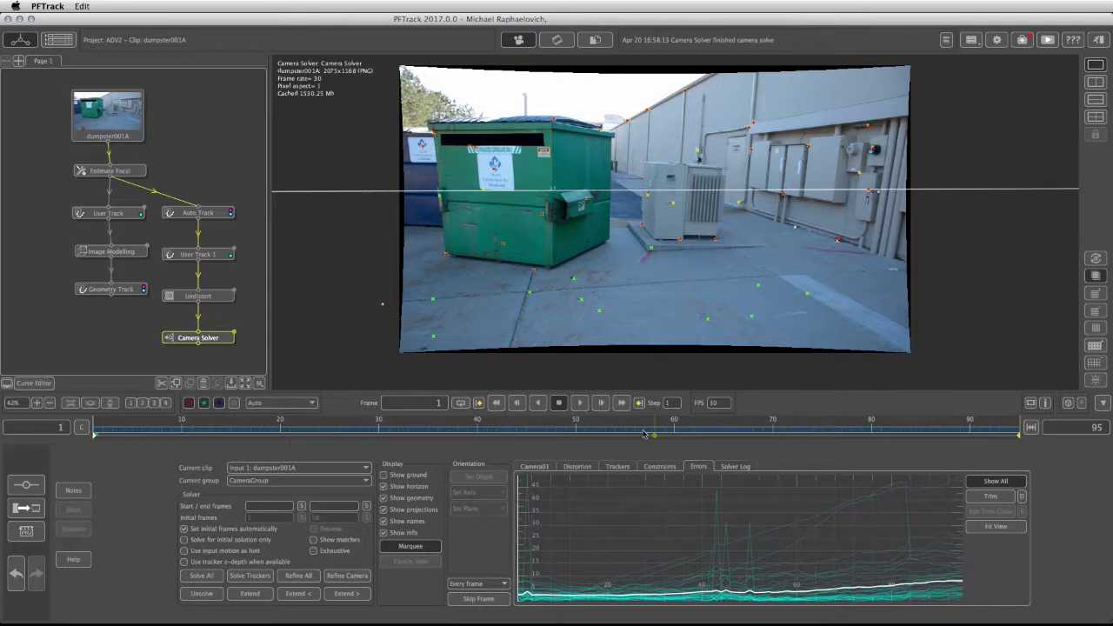
{"action": "scroll", "coordinate": [711, 126], "scroll_direction": "up", "scroll_amount": 4}
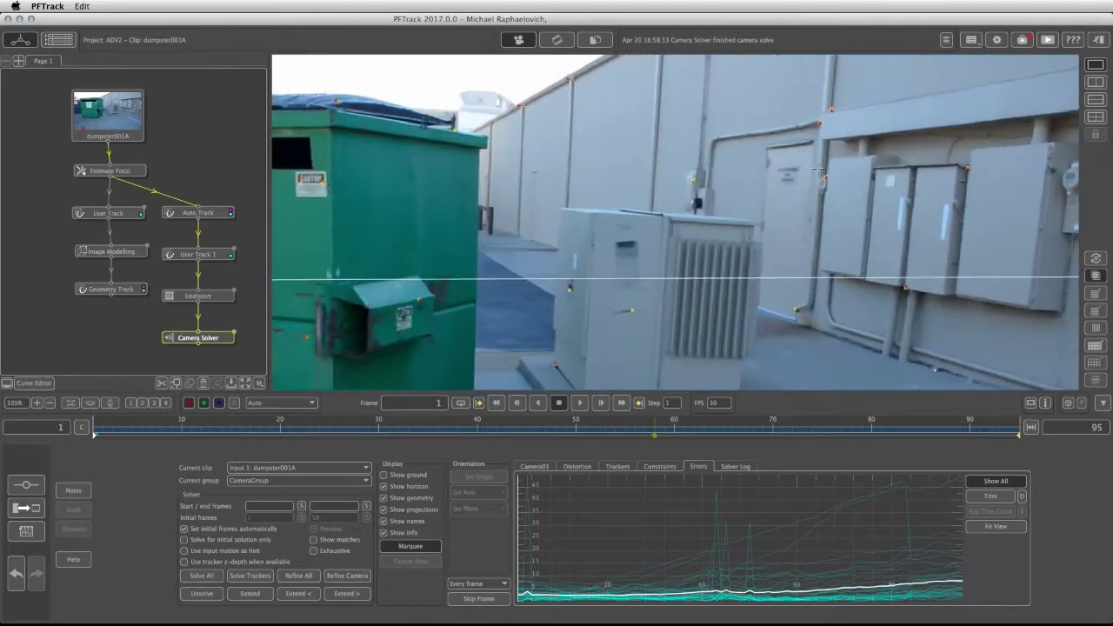
{"action": "scroll", "coordinate": [731, 143], "scroll_direction": "down", "scroll_amount": 3}
{"action": "scroll", "coordinate": [749, 163], "scroll_direction": "up", "scroll_amount": 2}
{"action": "scroll", "coordinate": [745, 162], "scroll_direction": "down", "scroll_amount": 2}
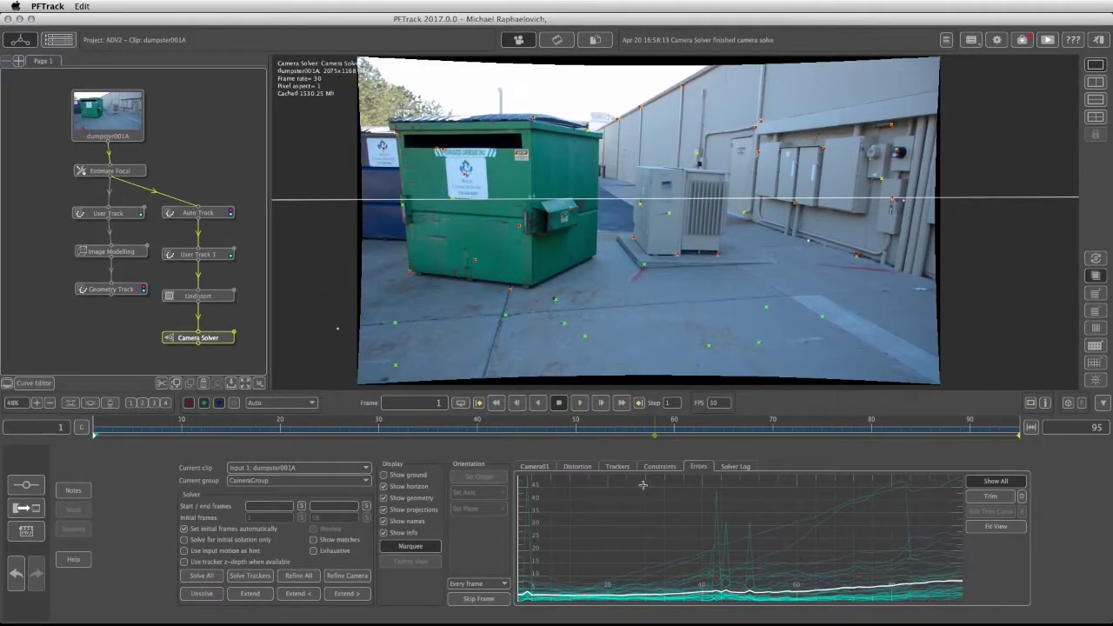
Step: Select the trackers with the highest curves in the error graph and deactivate them
{"action": "mouse_move", "coordinate": [534, 502]}
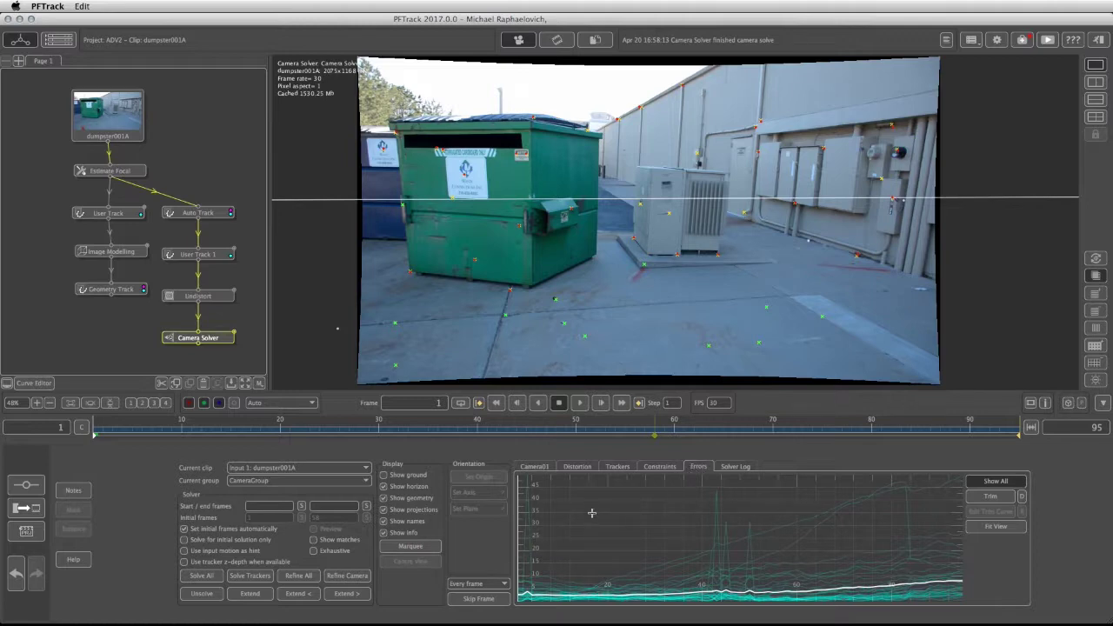
{"action": "left_click_drag", "start_coordinate": [592, 502], "coordinate": [926, 523]}
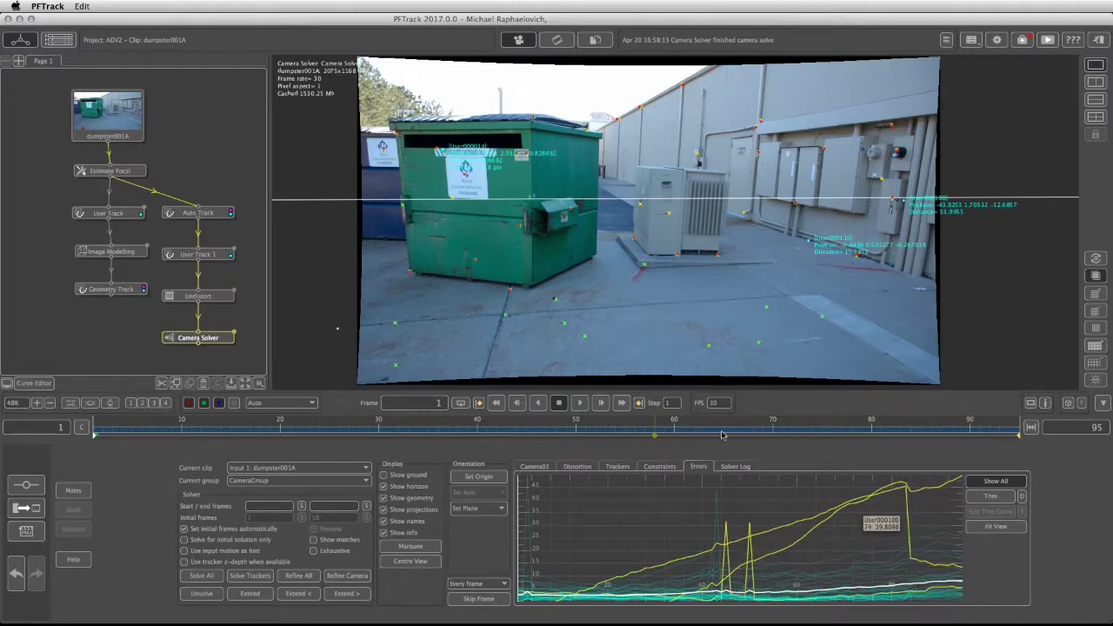
{"action": "left_click", "coordinate": [625, 467]}
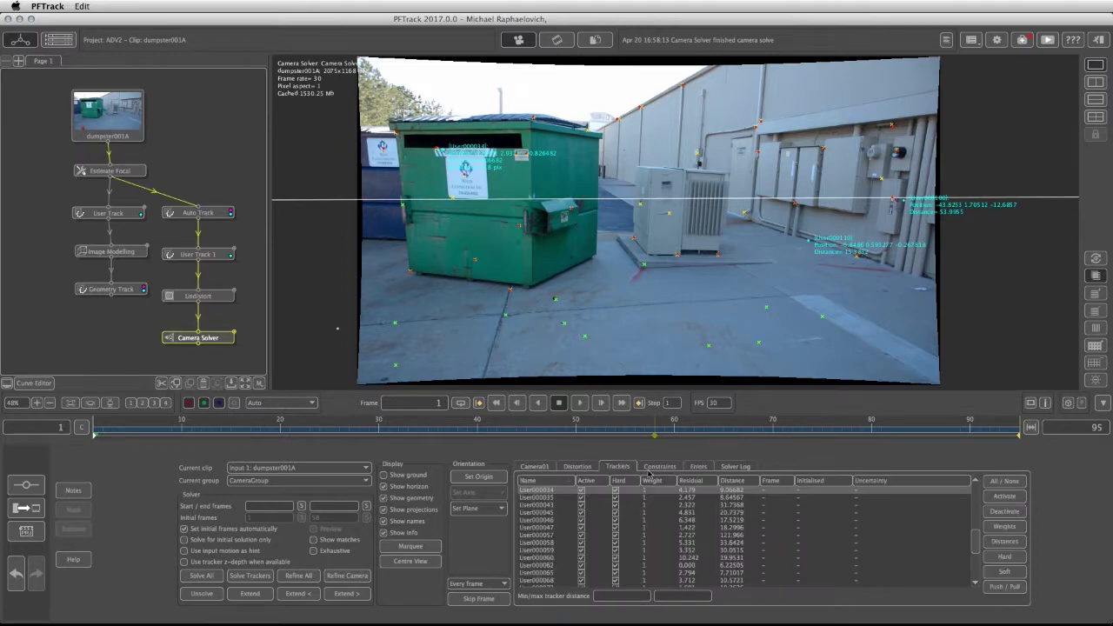
{"action": "left_click", "coordinate": [1005, 512]}
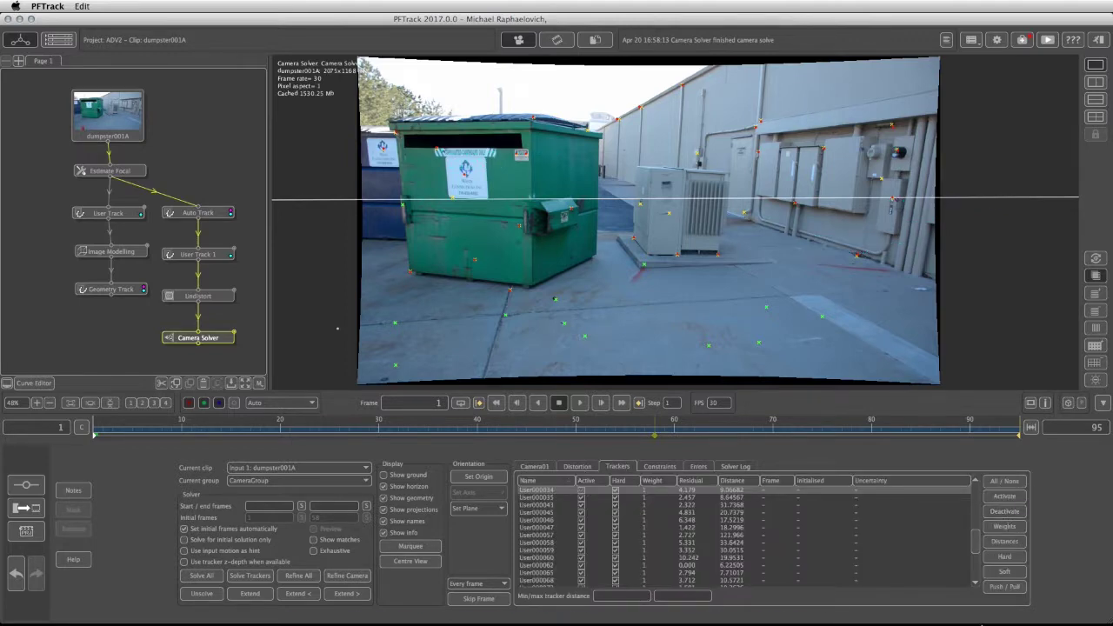
Step: Select the tracker with the error spike at the very start of the error graph and deactivate it
{"action": "left_click", "coordinate": [702, 467]}
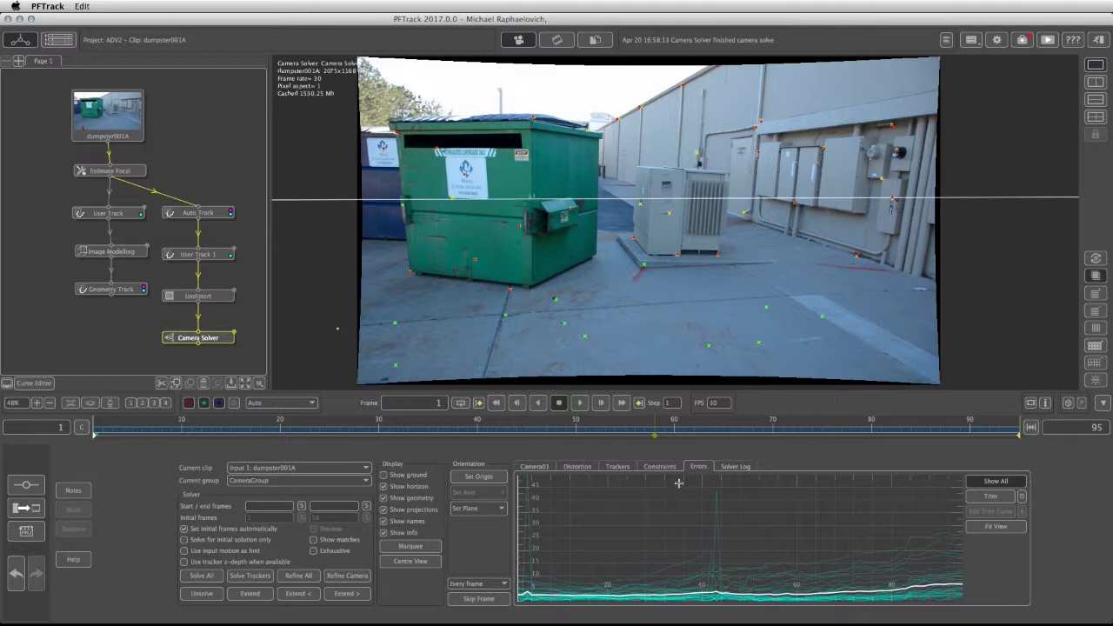
{"action": "left_click", "coordinate": [550, 487]}
{"action": "left_click", "coordinate": [617, 467]}
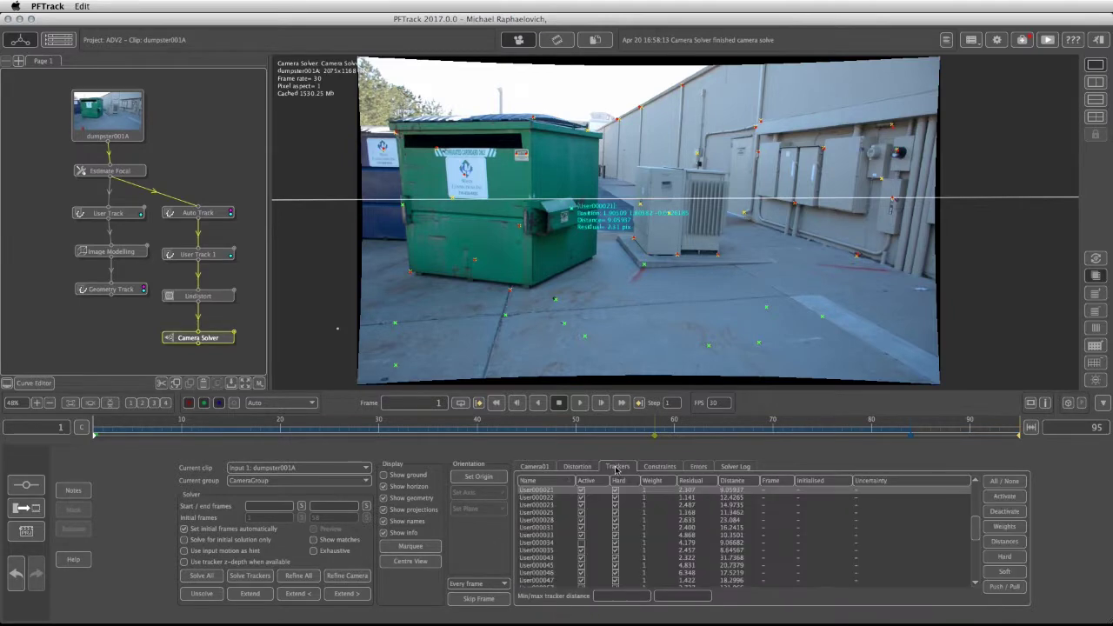
{"action": "left_click", "coordinate": [1014, 512]}
Step: Deactivate the tracker with the tall error spike around frame 43 and run Solve All again
{"action": "left_click", "coordinate": [701, 467]}
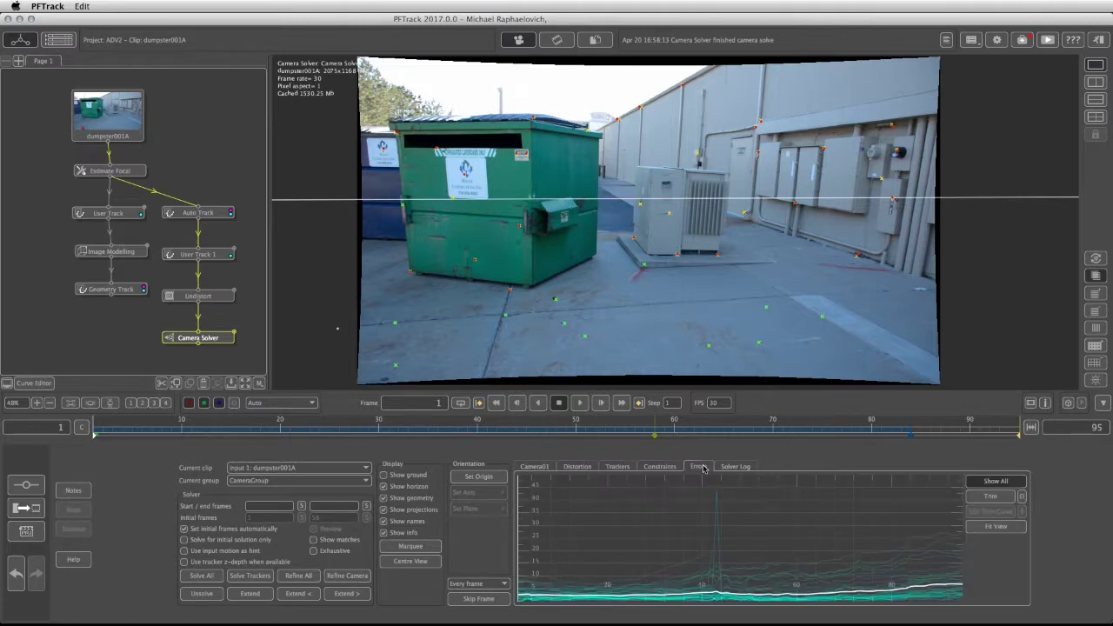
{"action": "left_click", "coordinate": [777, 530]}
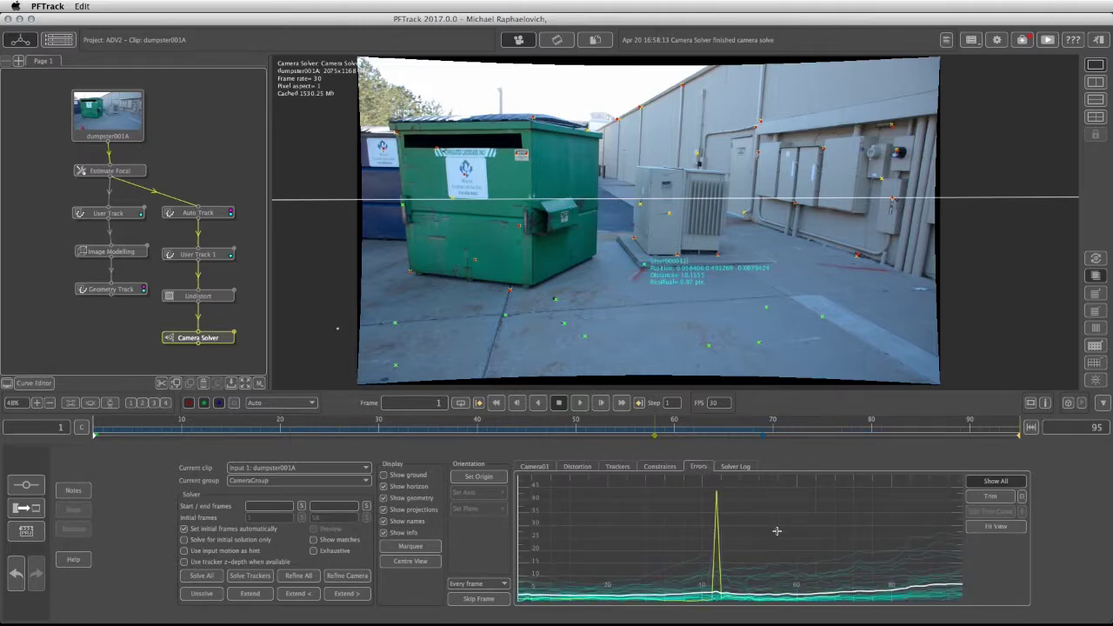
{"action": "left_click", "coordinate": [624, 471]}
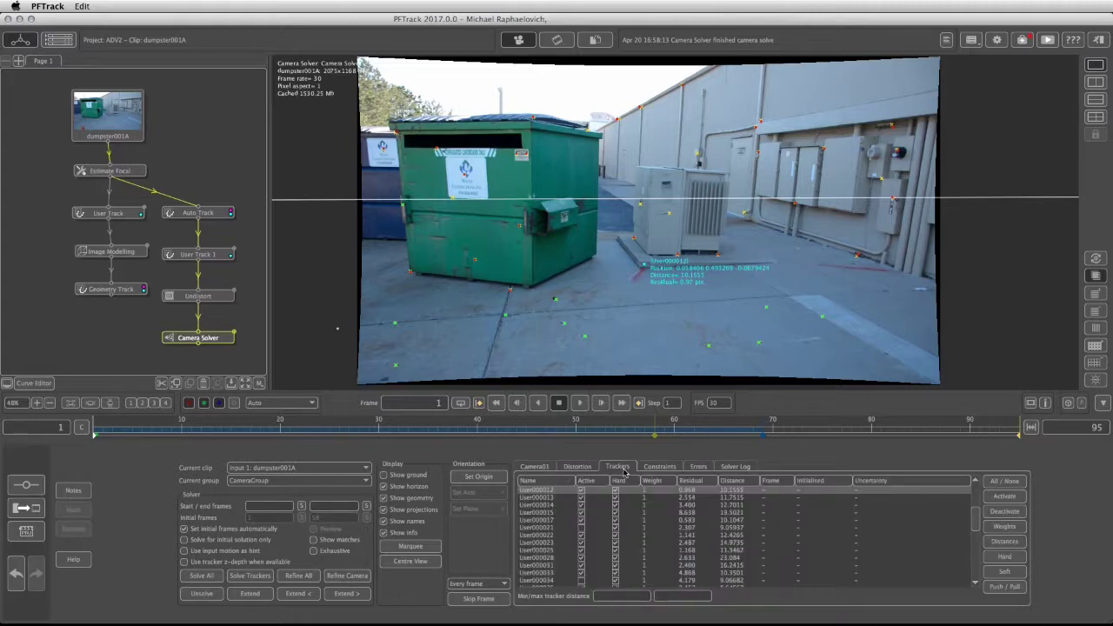
{"action": "left_click", "coordinate": [1005, 512]}
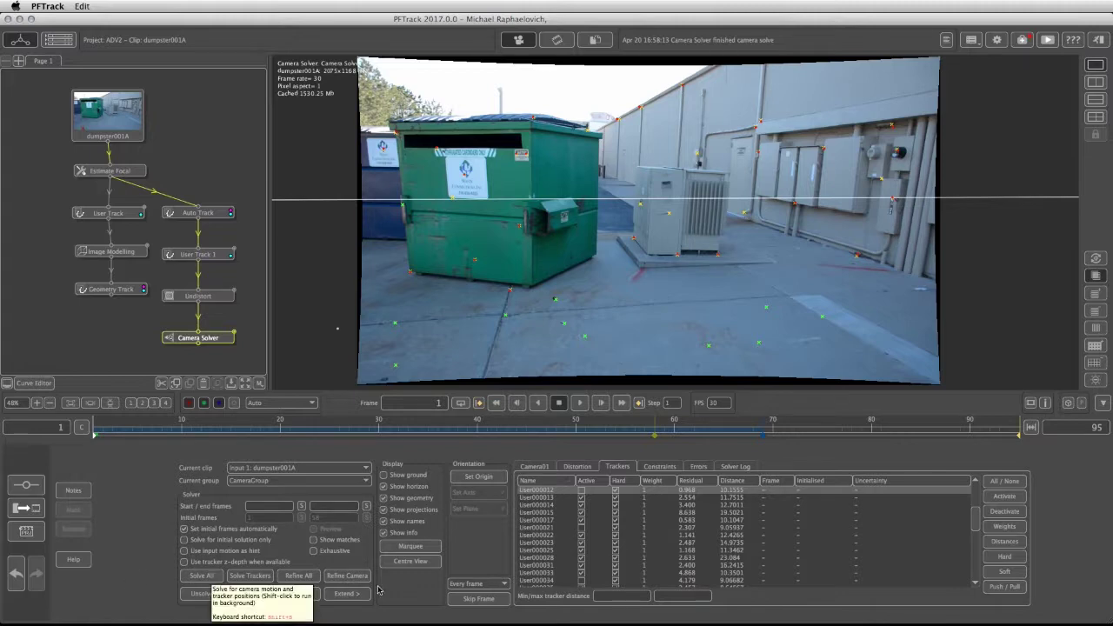
{"action": "left_click", "coordinate": [202, 576]}
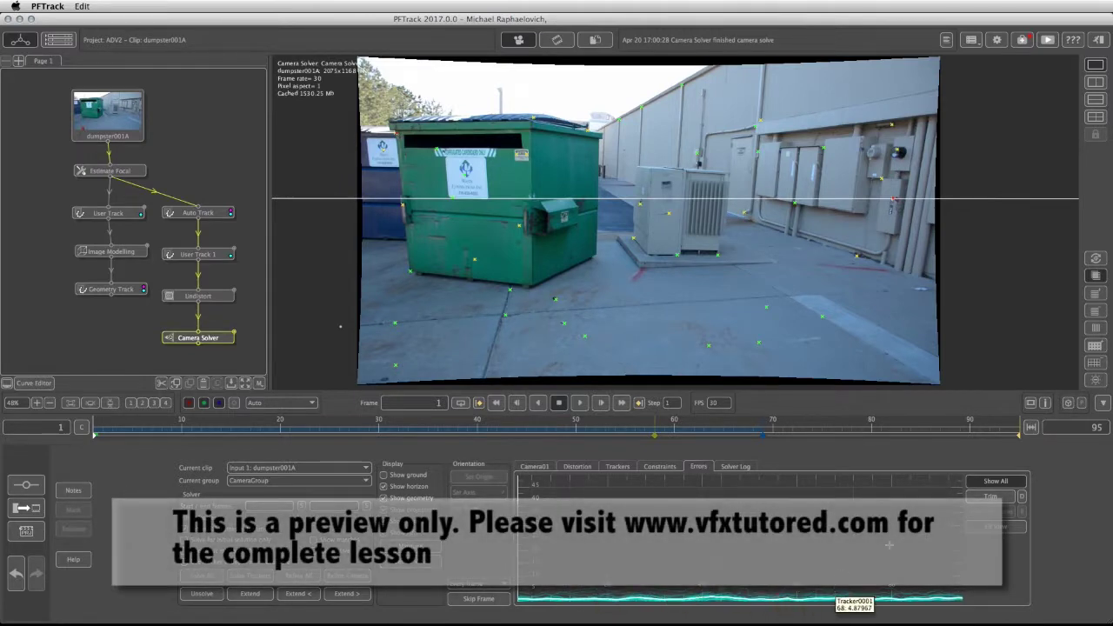
Step: Fit the error graph to the new curves and deactivate the tracker spiking just past frame 40
{"action": "left_click", "coordinate": [987, 527]}
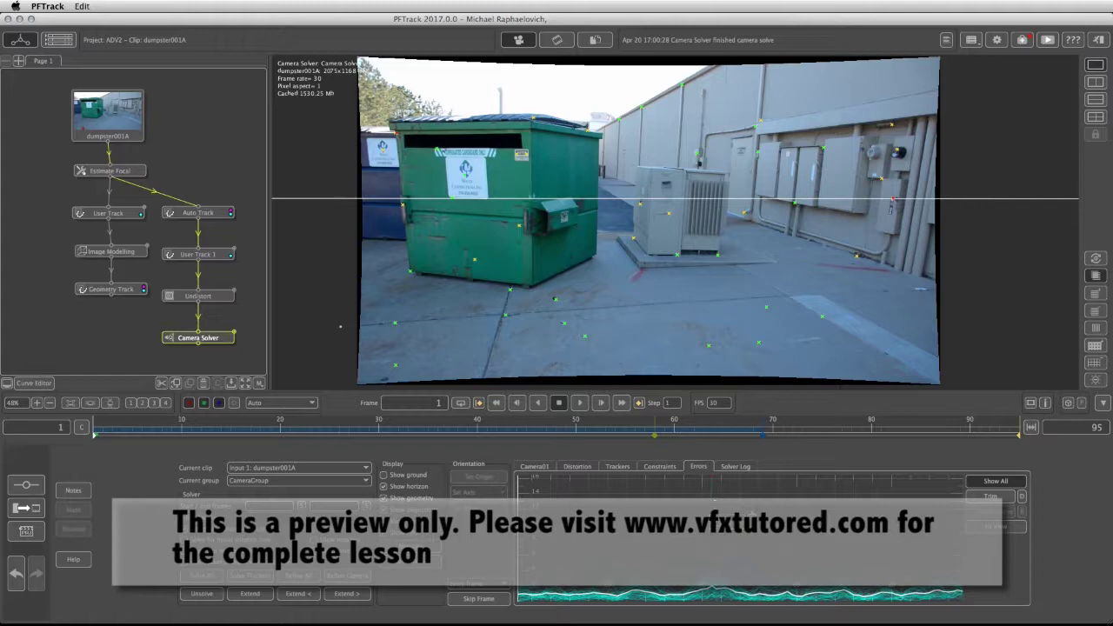
{"action": "scroll", "coordinate": [731, 522], "scroll_direction": "down", "scroll_amount": 2}
{"action": "scroll", "coordinate": [765, 534], "scroll_direction": "up", "scroll_amount": 2}
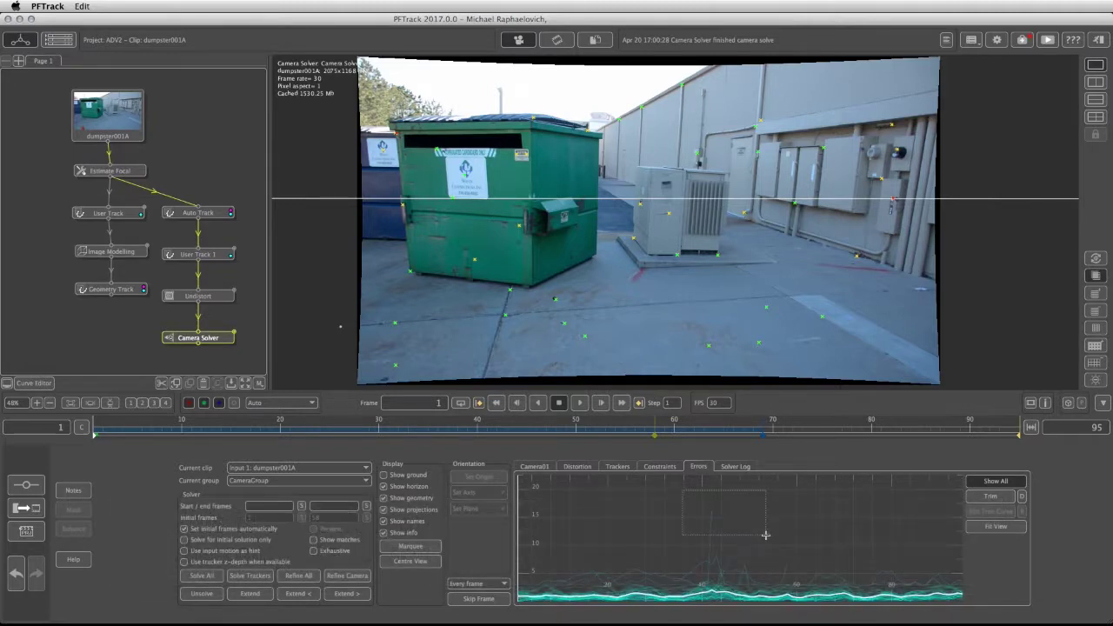
{"action": "left_click", "coordinate": [766, 535]}
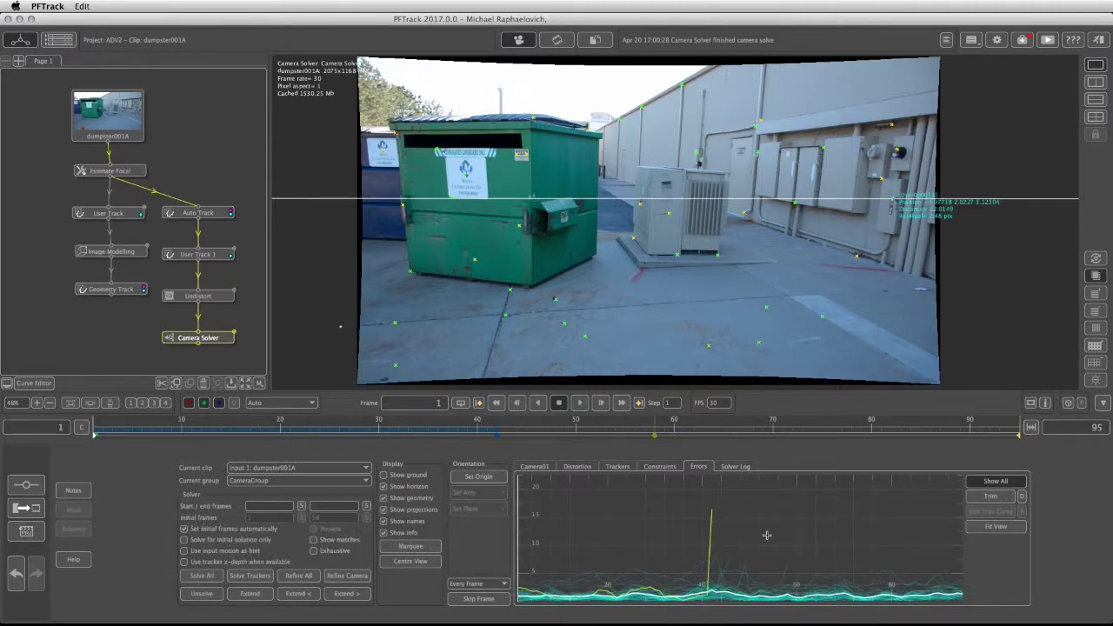
{"action": "left_click", "coordinate": [618, 466]}
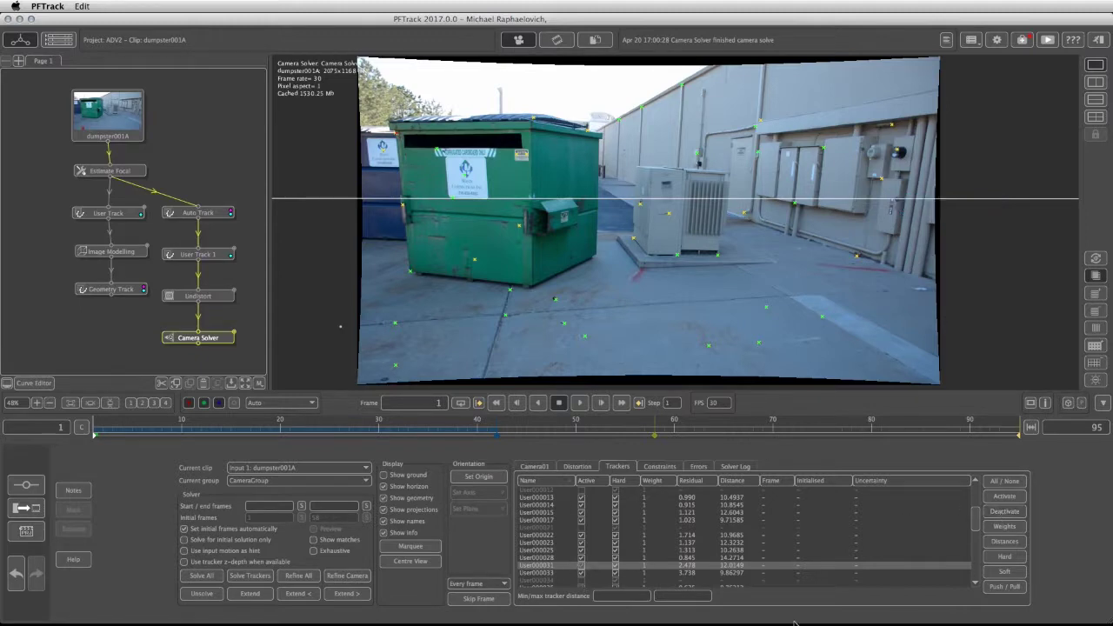
Step: Select the remaining trackers whose curves stand above the rest in the error graph, deactivate them, and run Solve All
{"action": "left_click", "coordinate": [700, 467]}
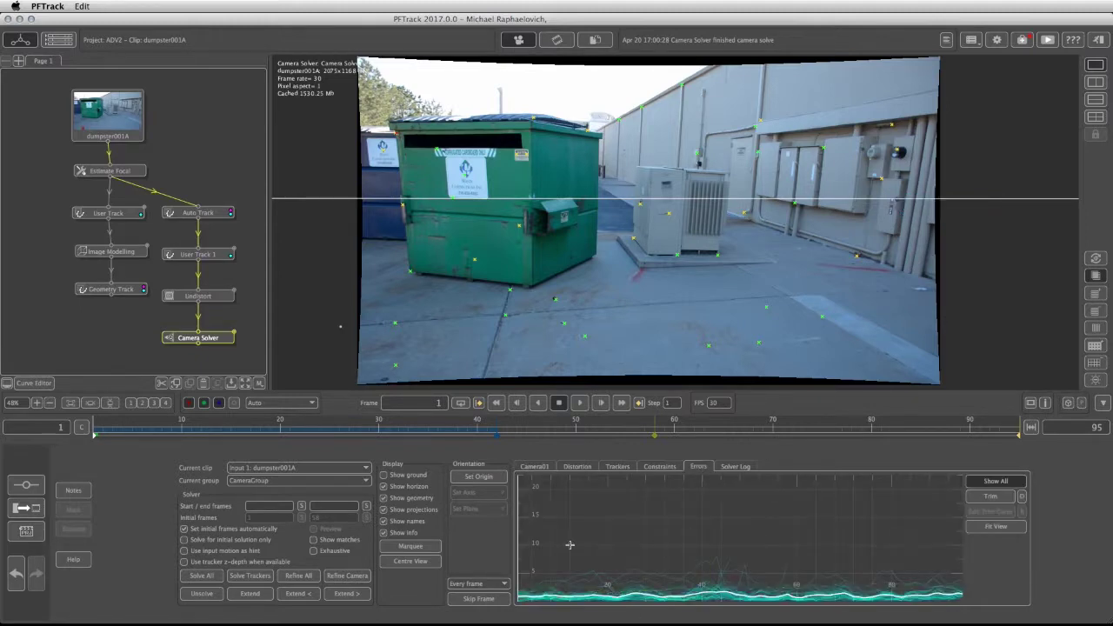
{"action": "left_click", "coordinate": [618, 466]}
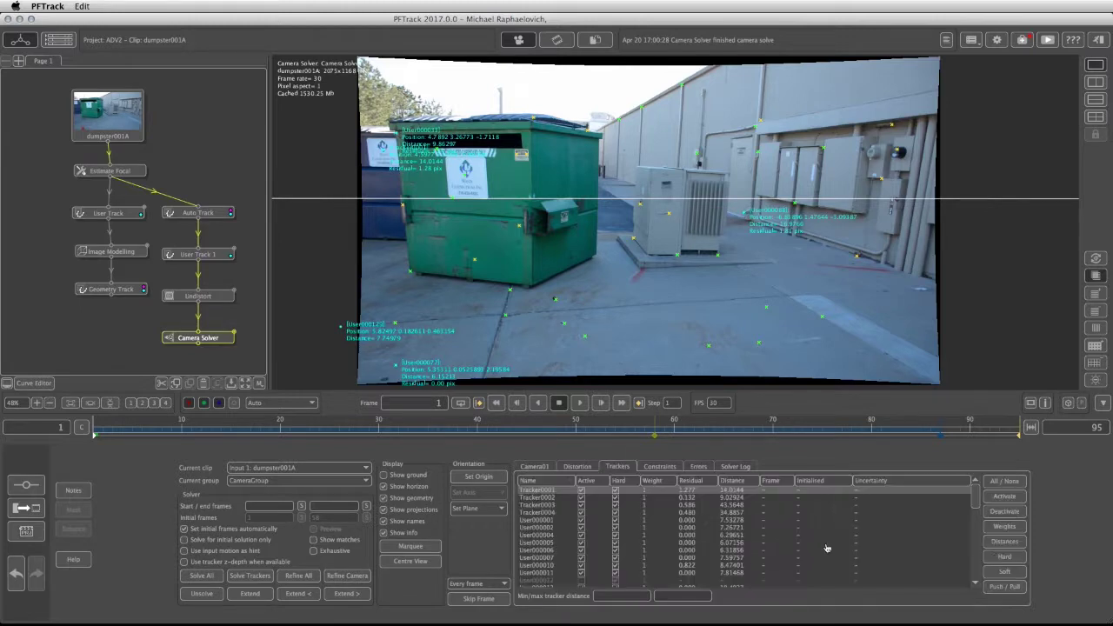
{"action": "left_click", "coordinate": [1007, 512]}
{"action": "left_click", "coordinate": [189, 578]}
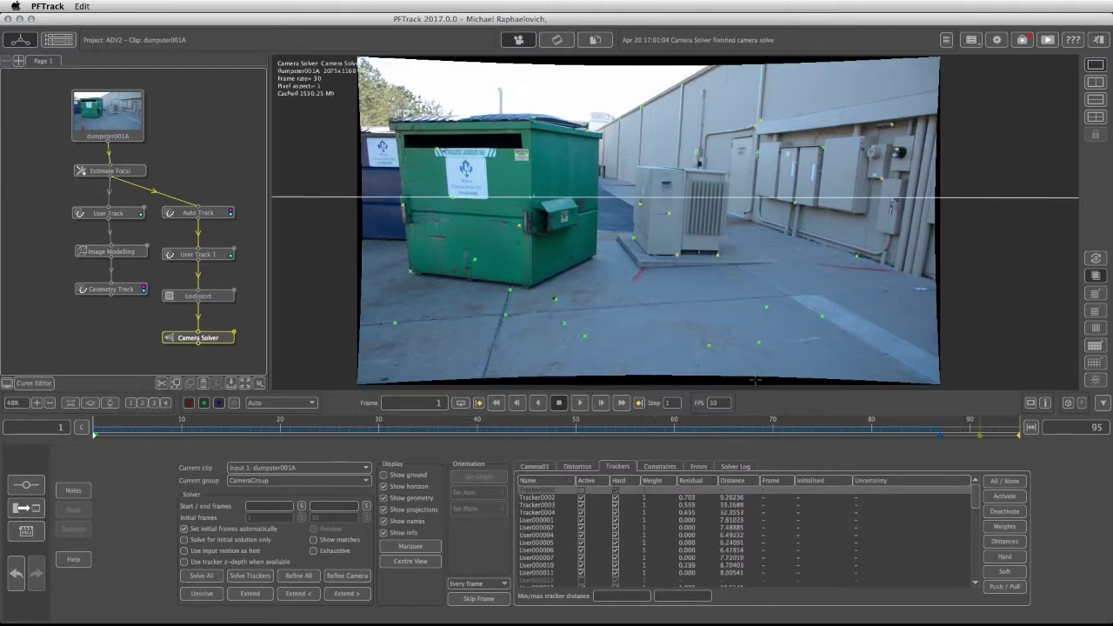
Step: Trim tracker errors in the error graph with a threshold just under 2 and run Refine All
{"action": "left_click", "coordinate": [696, 468]}
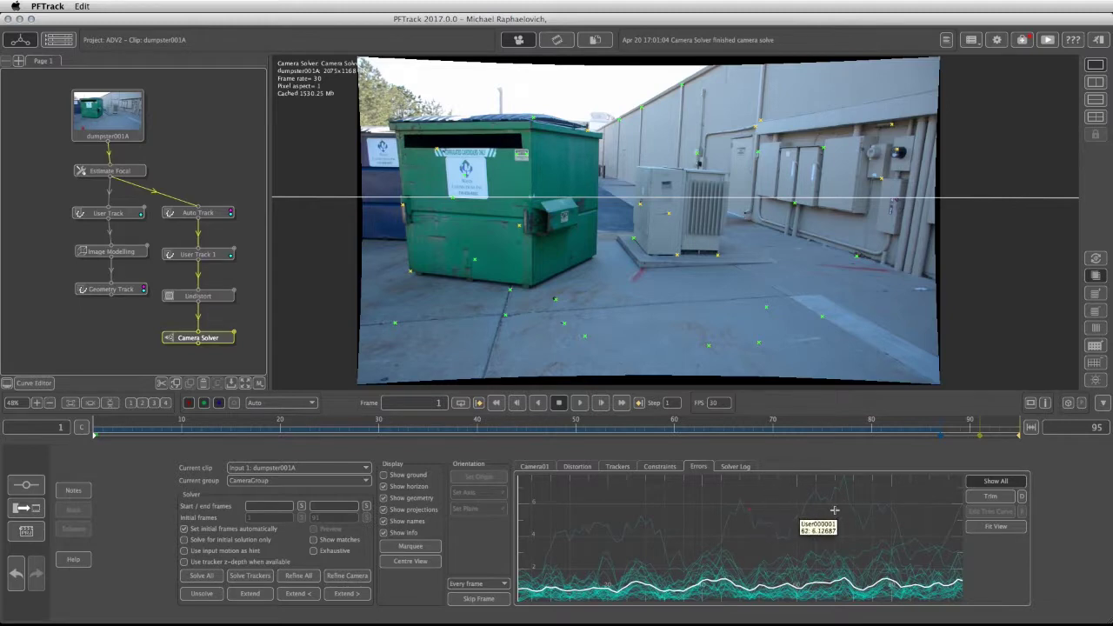
{"action": "left_click", "coordinate": [990, 497]}
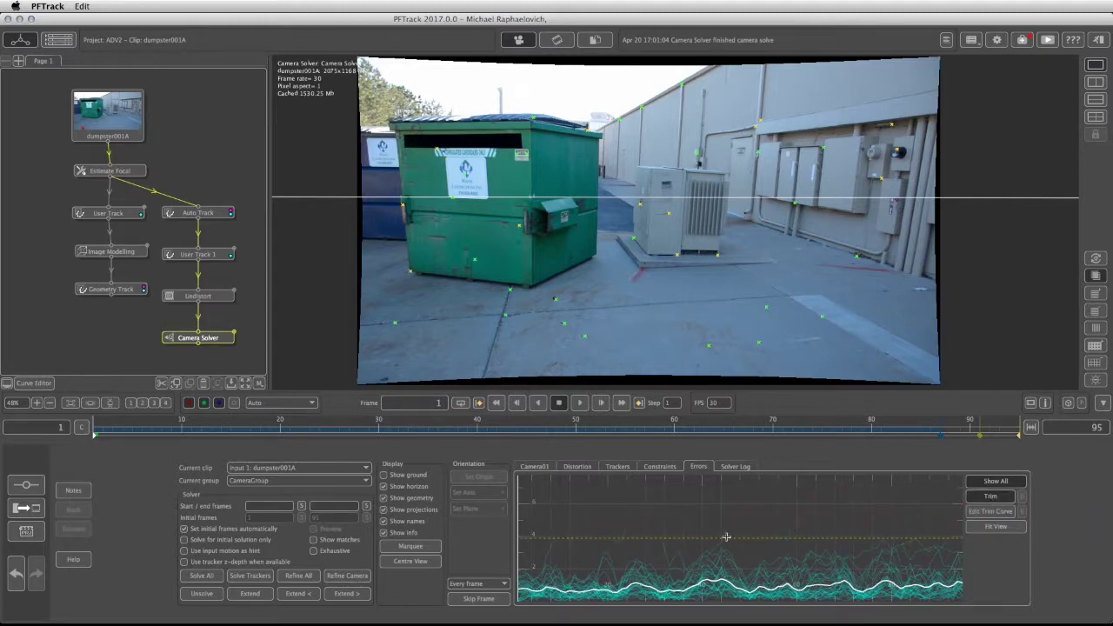
{"action": "left_click_drag", "start_coordinate": [727, 538], "coordinate": [731, 573]}
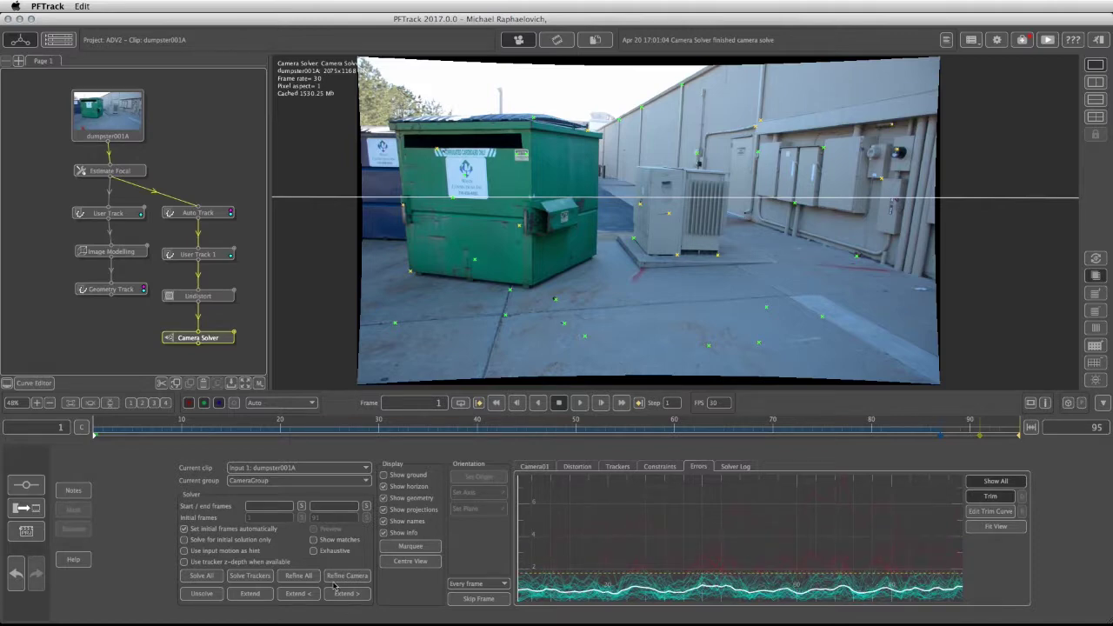
{"action": "left_click", "coordinate": [300, 577]}
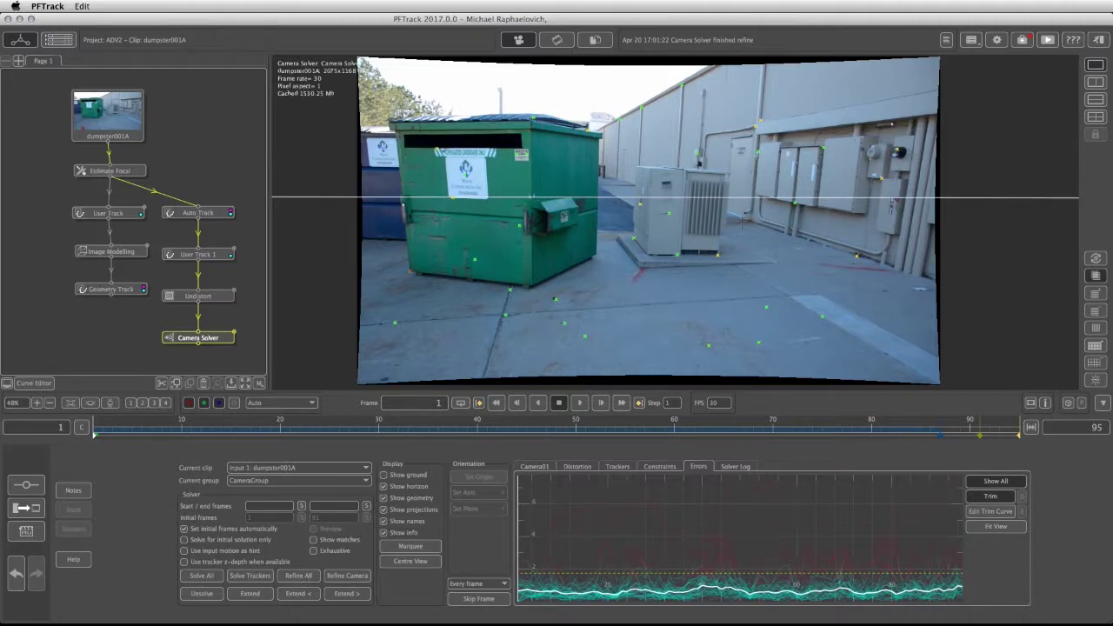
Step: Show the footage and 3D scene side by side and examine the solved camera path and points through frame 95
{"action": "left_click", "coordinate": [1093, 85]}
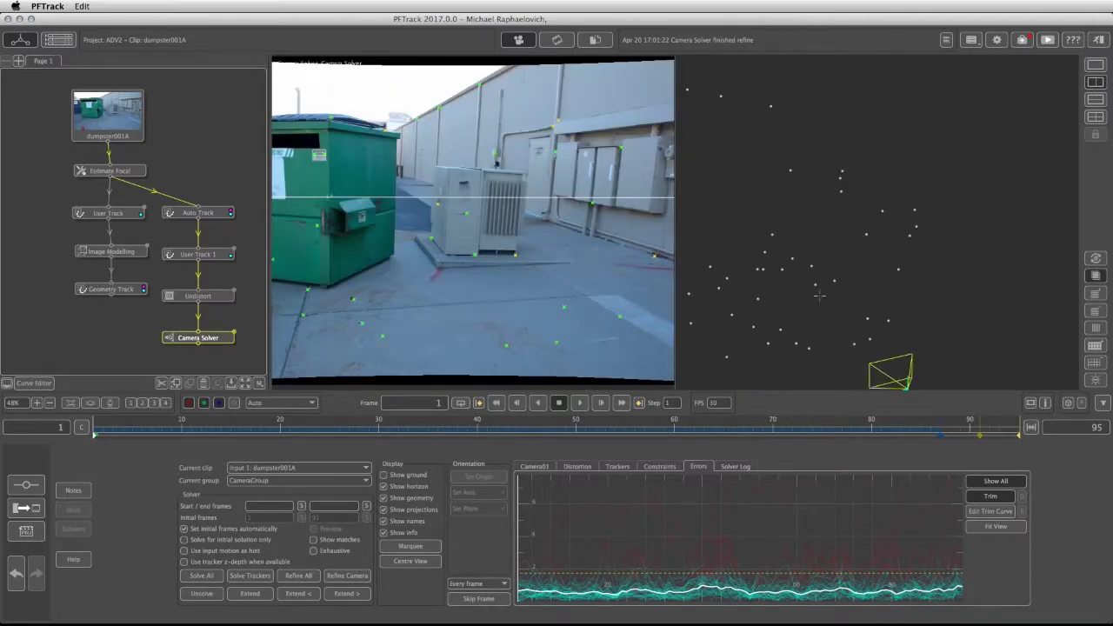
{"action": "left_click_drag", "start_coordinate": [818, 296], "coordinate": [983, 435]}
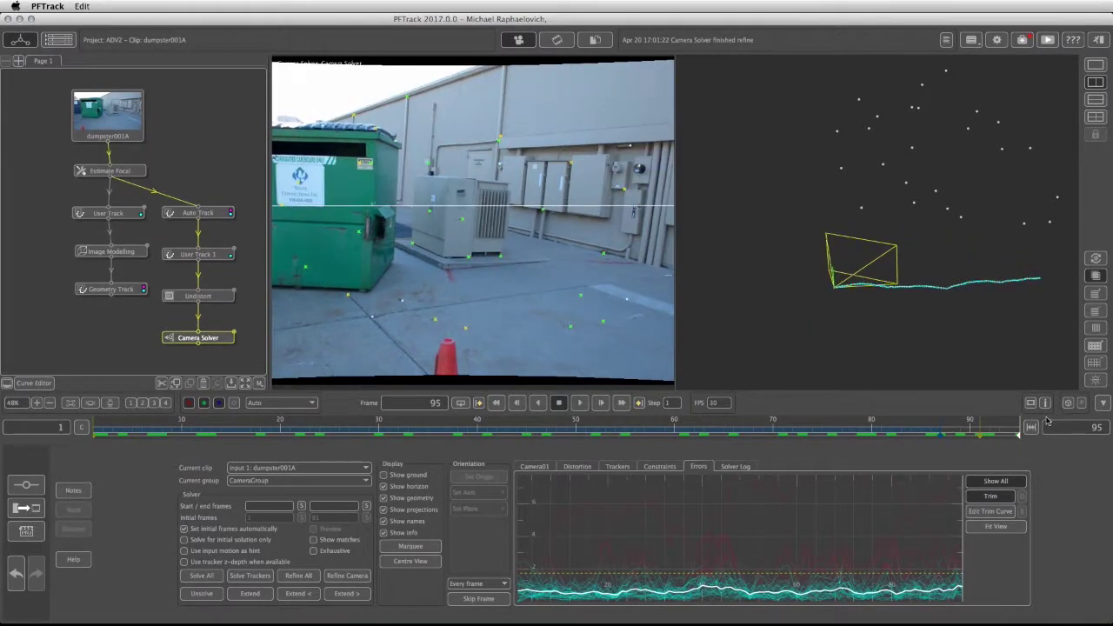
Step: Select the nodes of the User Track branch in the tree and open its Geometry Track node for editing
{"action": "left_click_drag", "start_coordinate": [33, 160], "coordinate": [117, 304]}
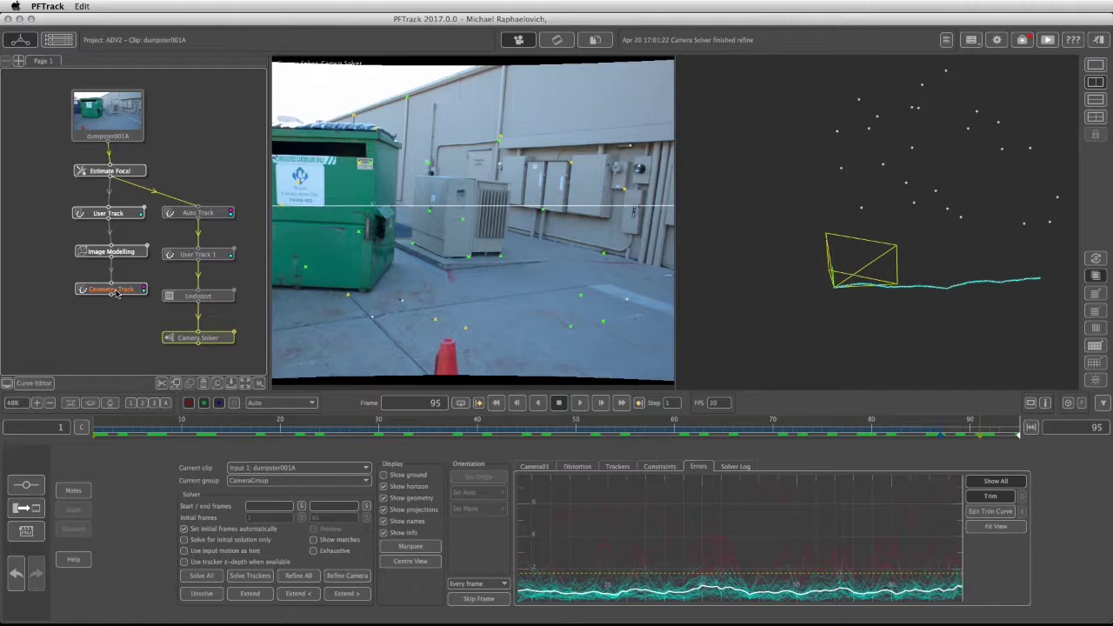
{"action": "double_click", "coordinate": [116, 292]}
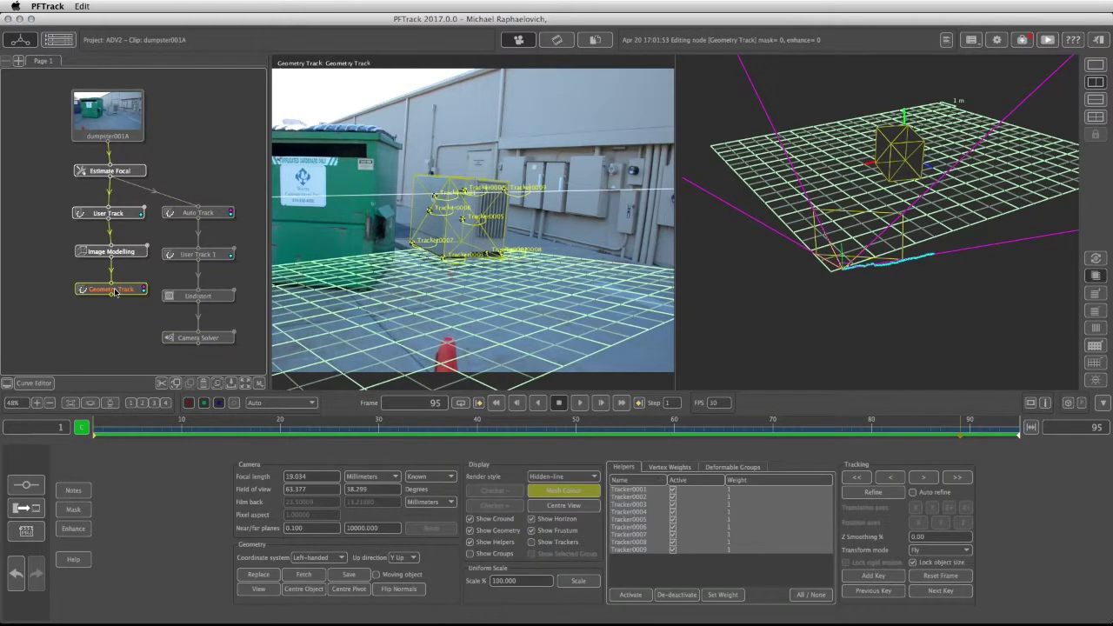